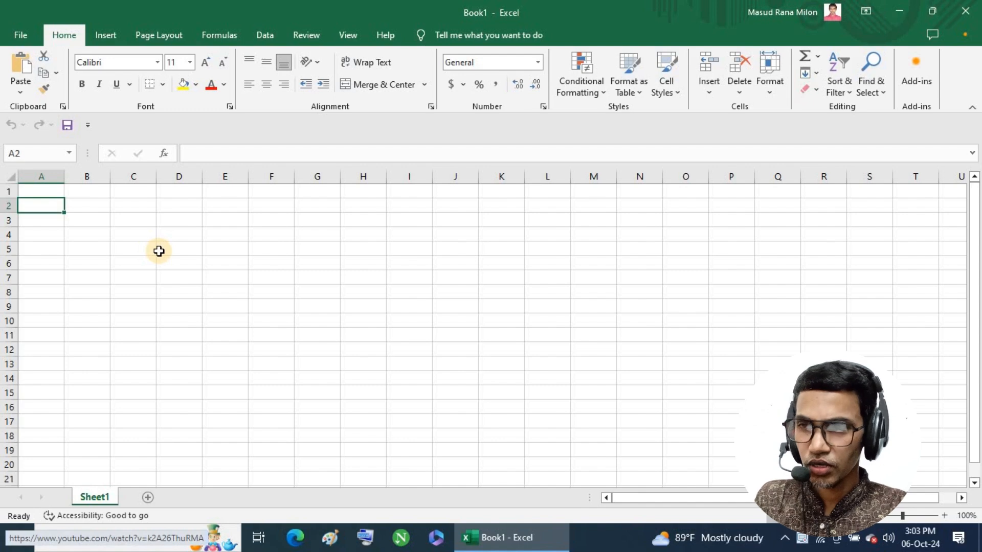
- Enter the headers Roll, Name of Students and Class Six in A2:C2 and fit column B's width to its text
text(Roll)
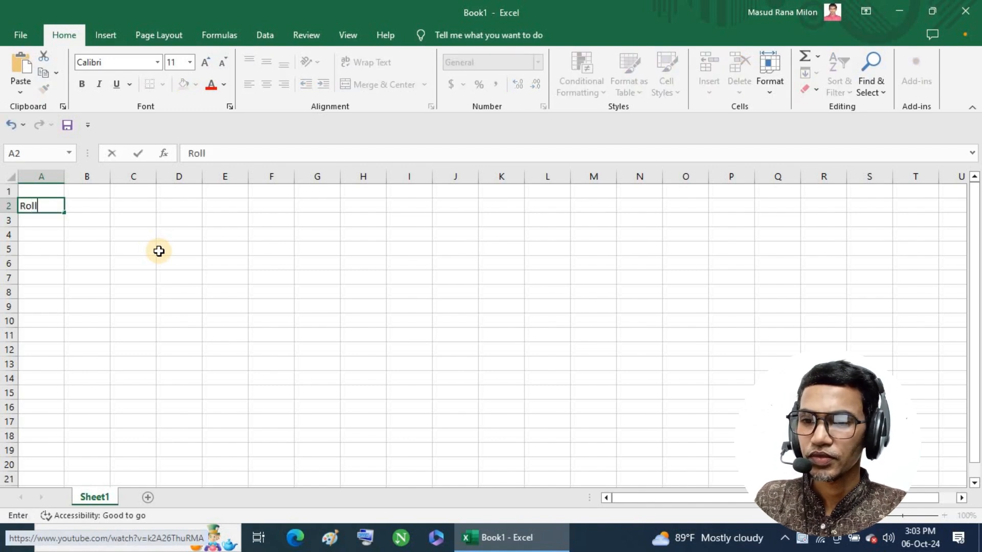
key(Tab)
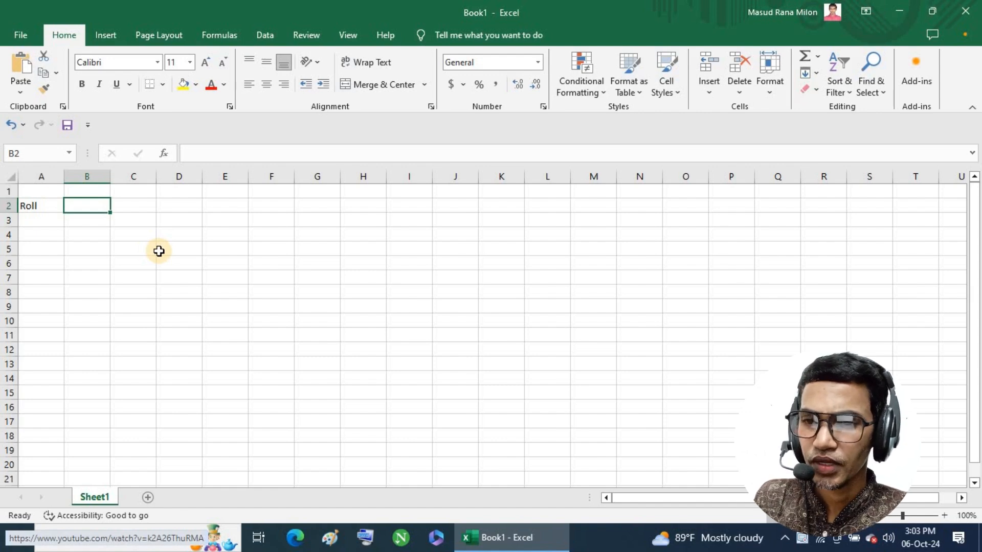
text(Na)
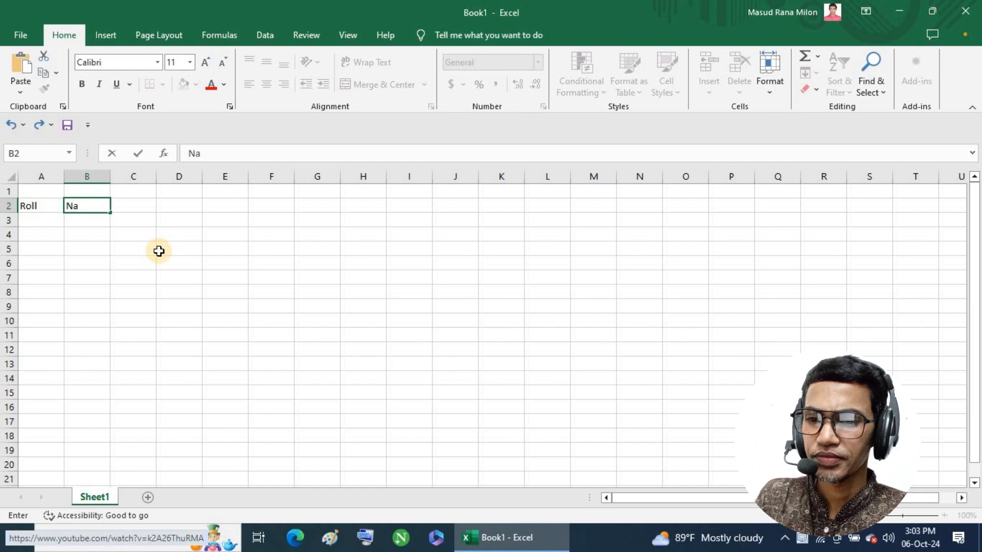
text(me of )
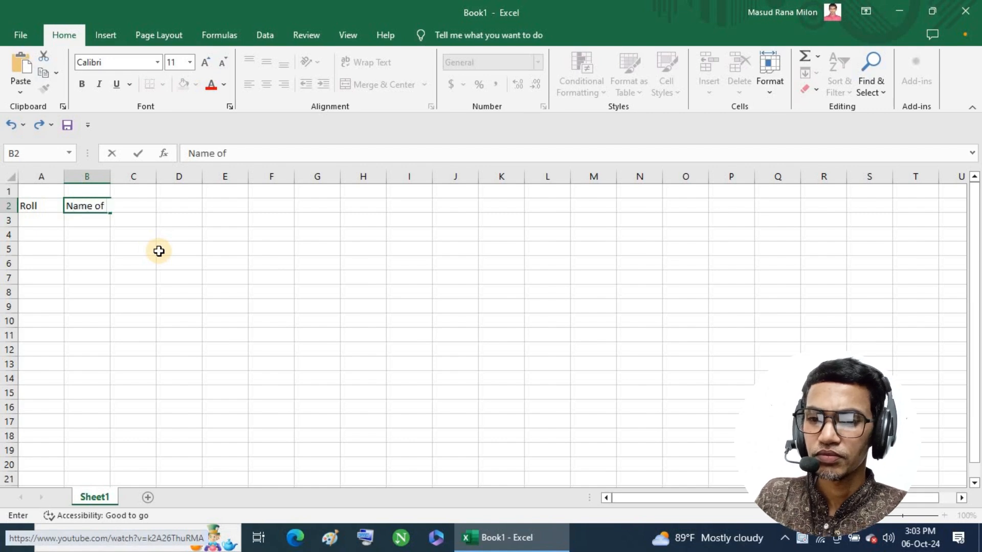
text(Students)
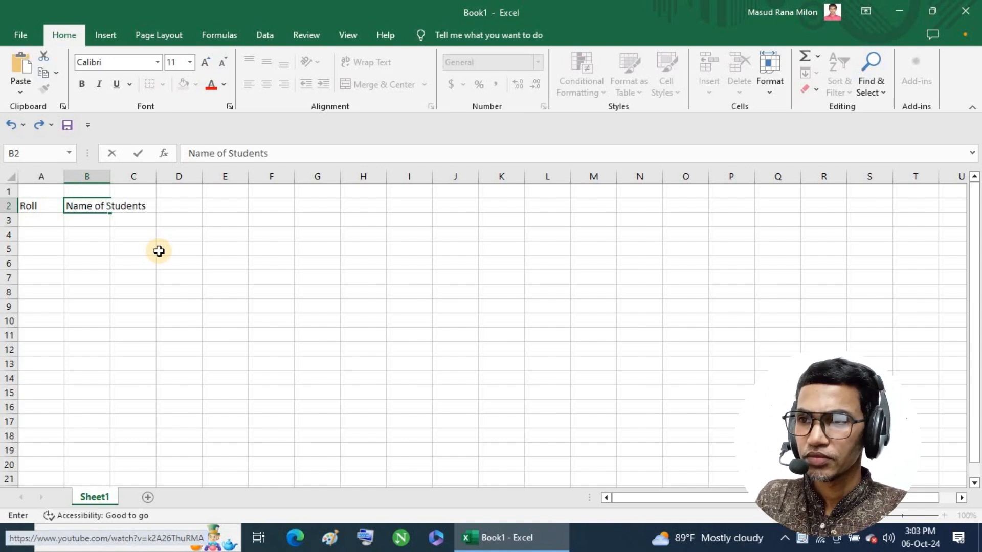
key(Tab)
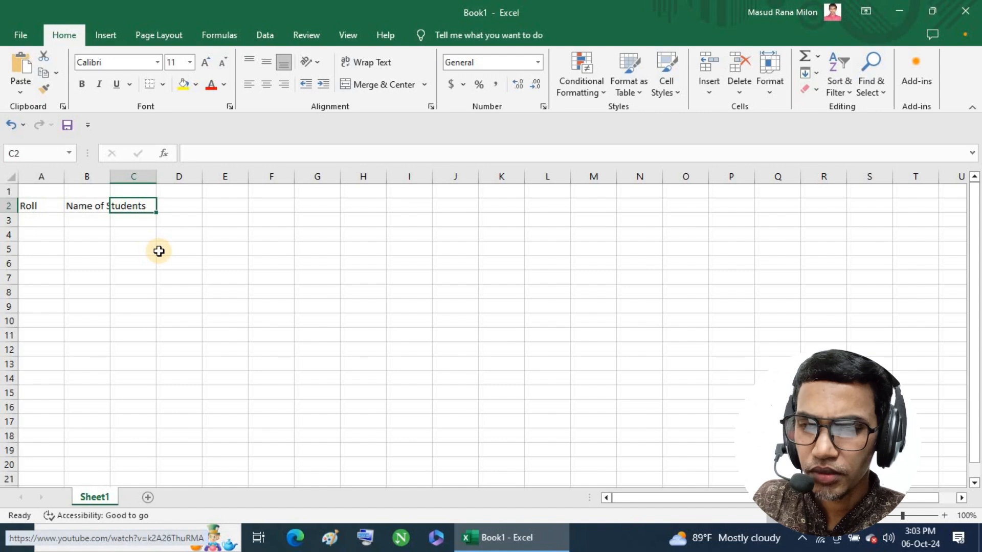
text(C)
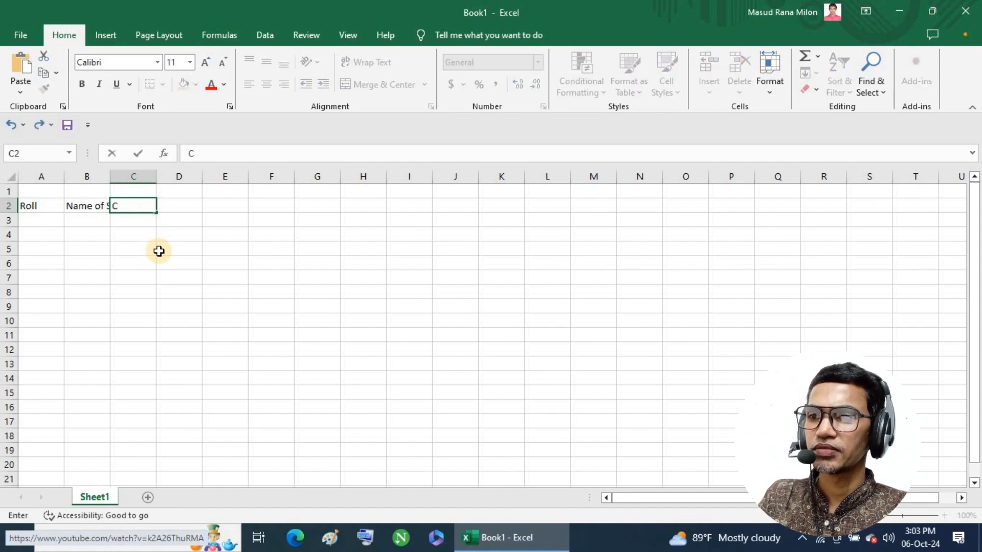
text(lass)
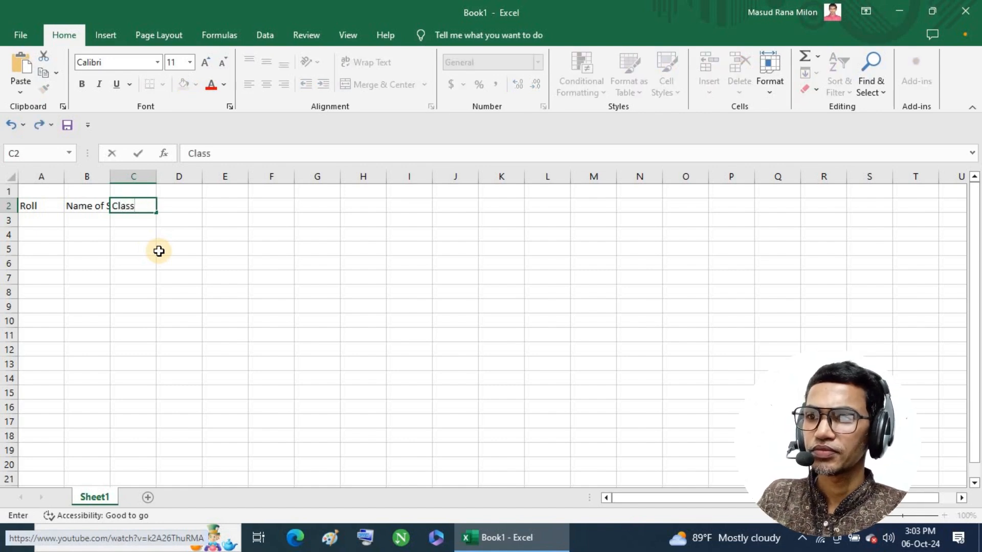
text( Six)
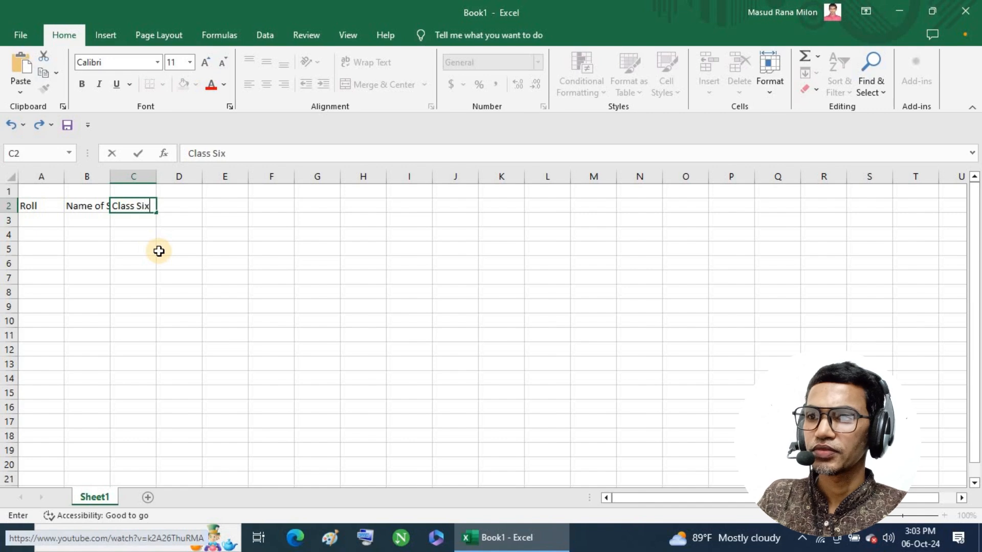
key(Tab)
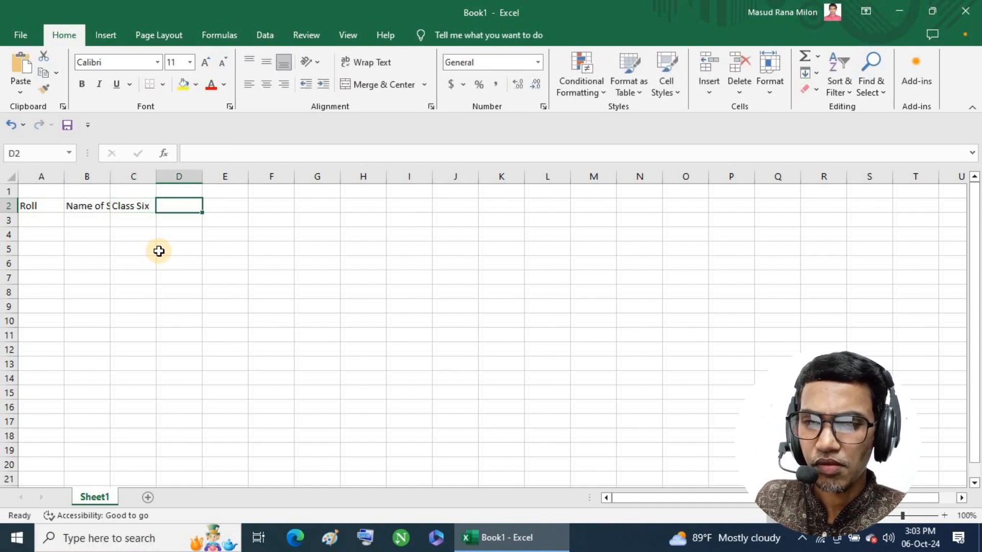
double_click(109, 176)
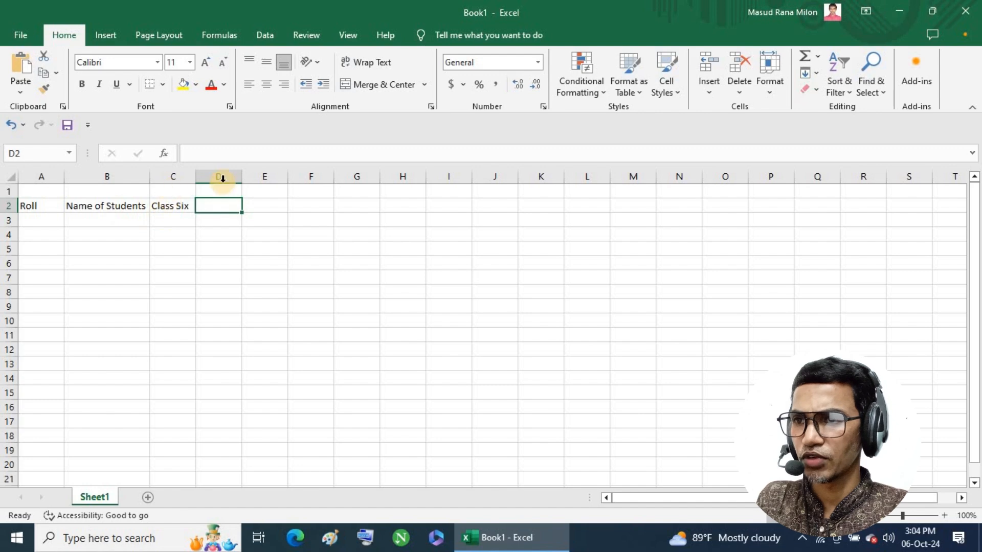
- Number the Roll column from 1 to 12 in A3:A14 by entering 1 and 2 and extending the series
click(37, 220)
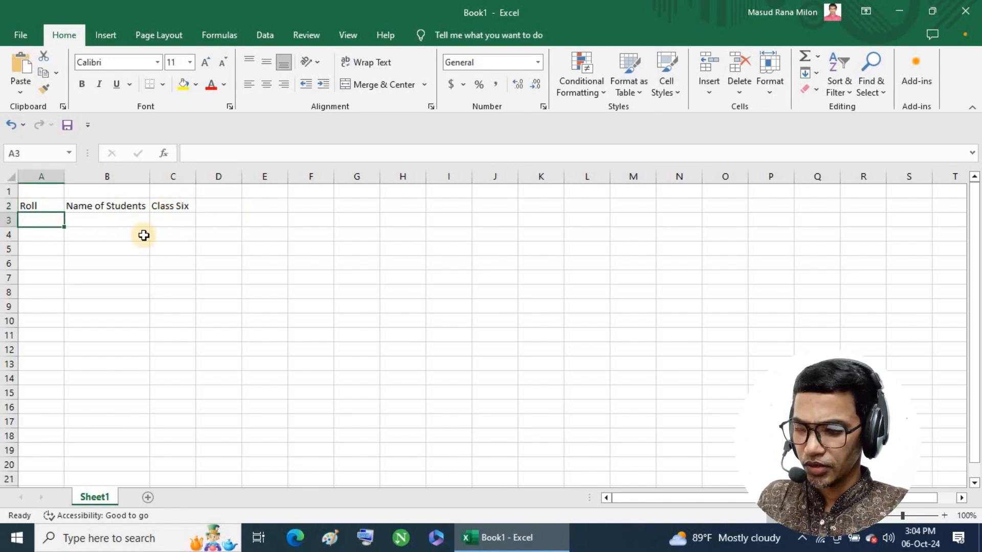
text(1)
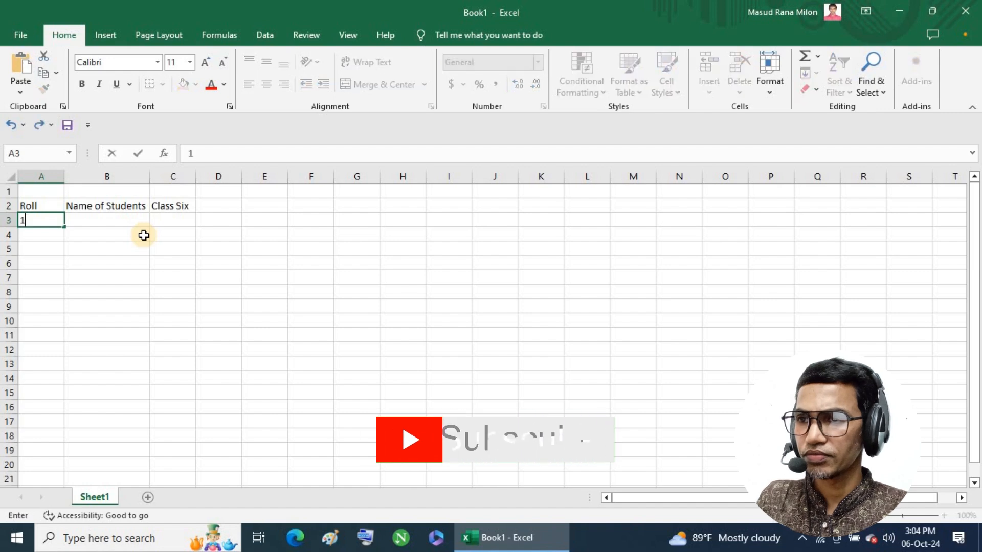
key(Return)
text(2)
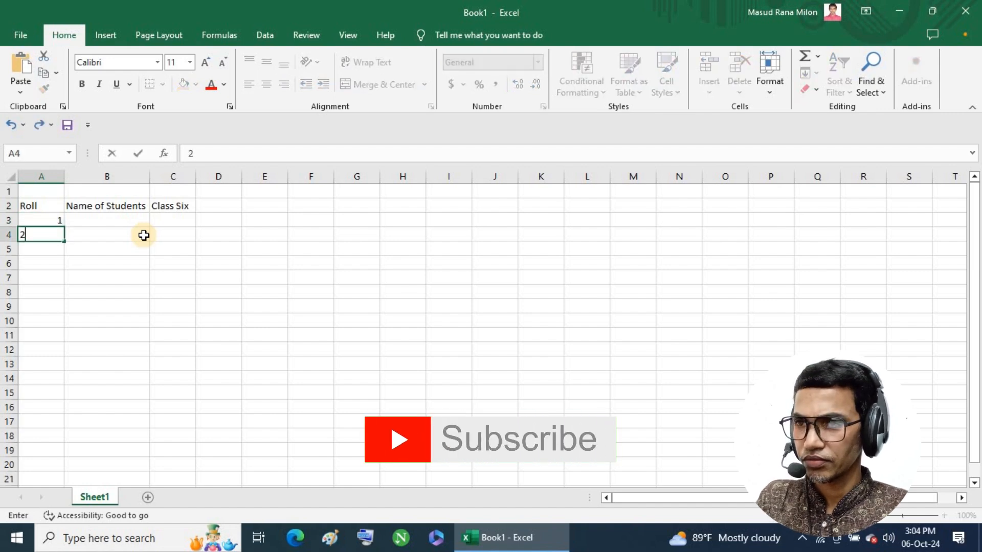
key(Return)
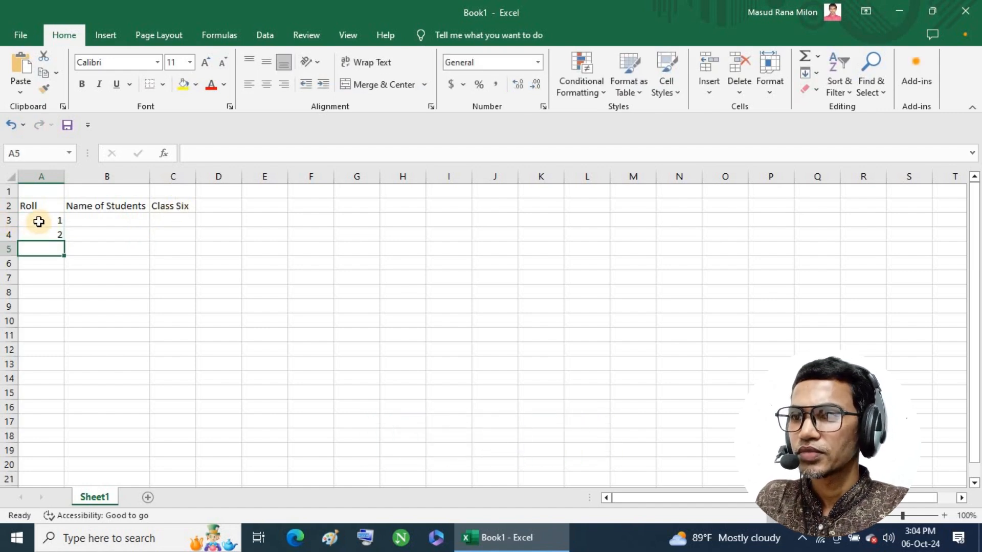
drag(37, 219, 55, 382)
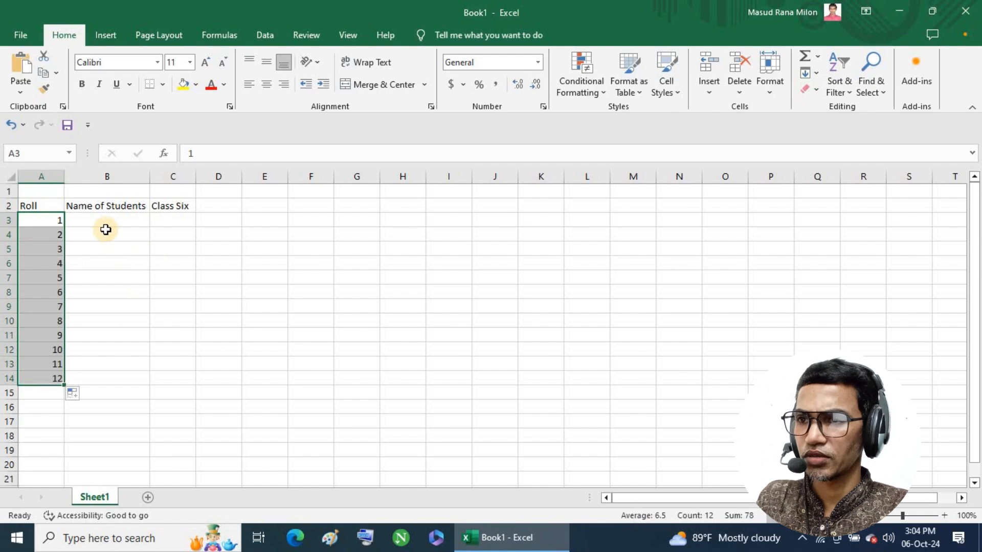
- Enter three students' first names in B3:B5 under Name of Students
key(Right)
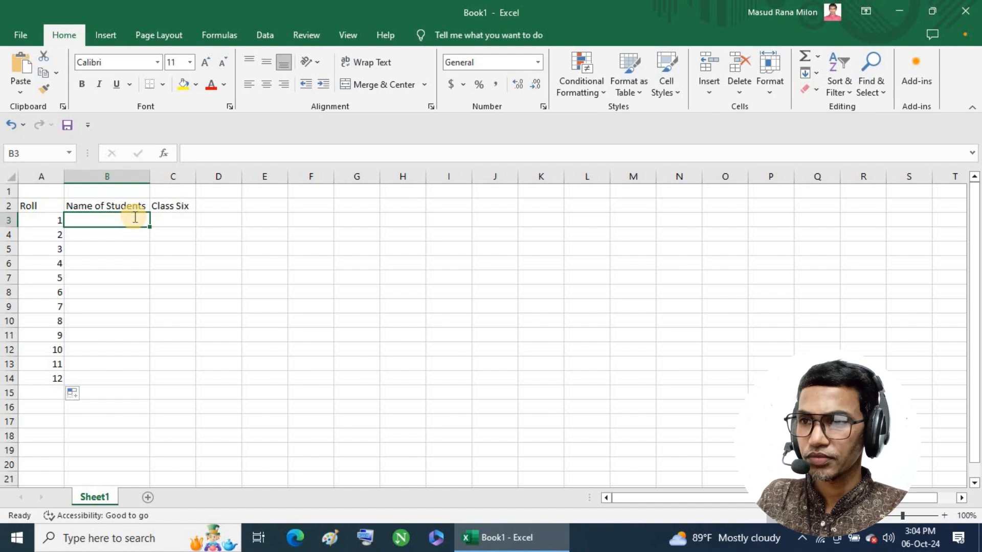
text(Masud)
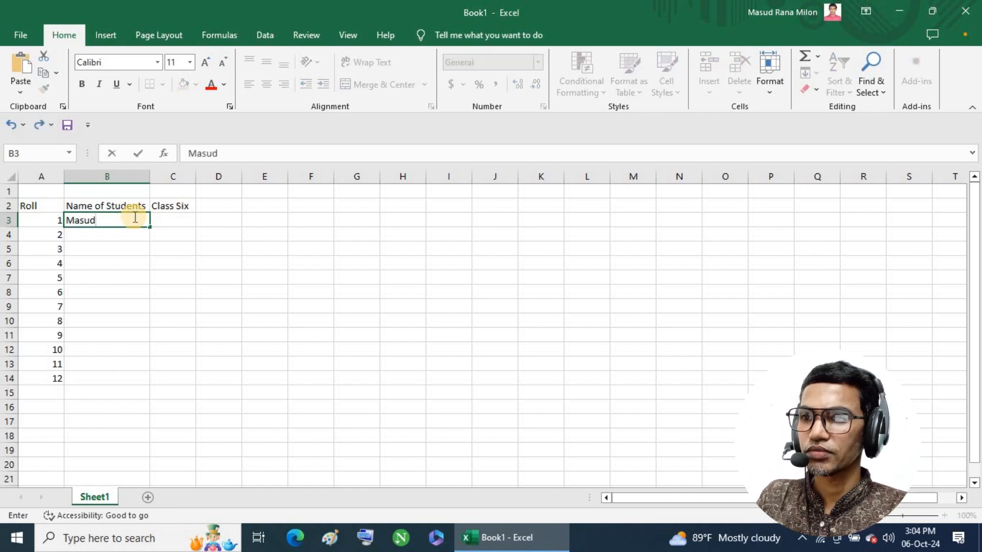
key(Return)
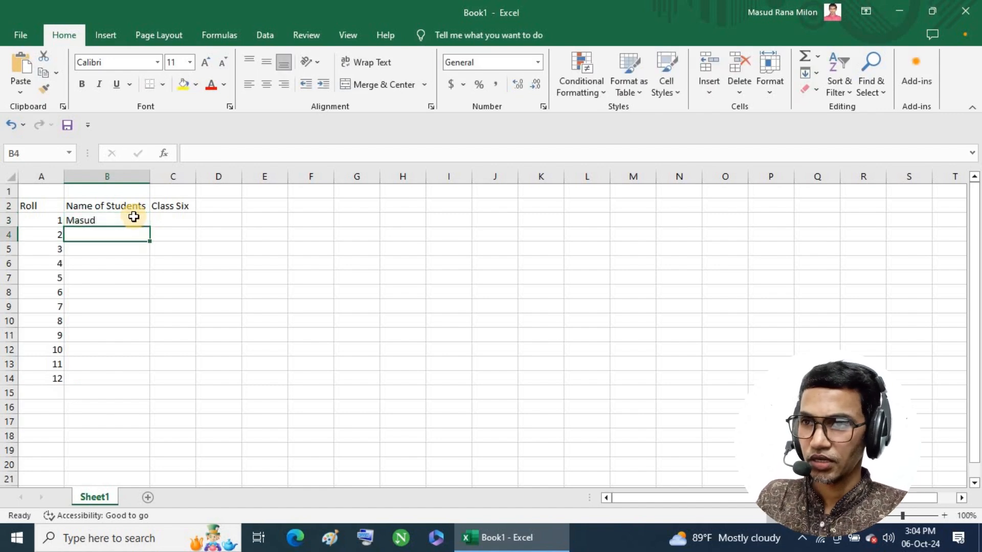
text(Rana)
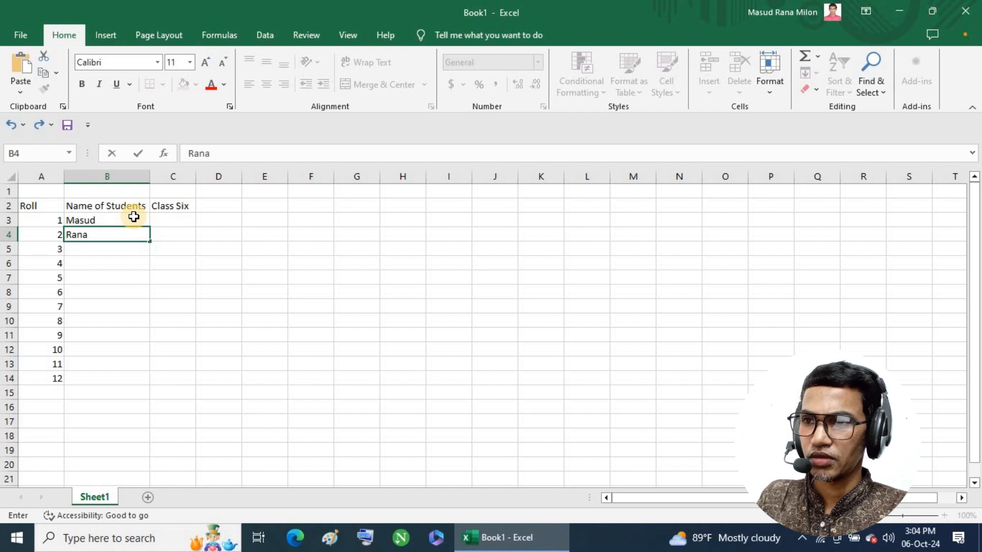
key(Return)
text(Milon)
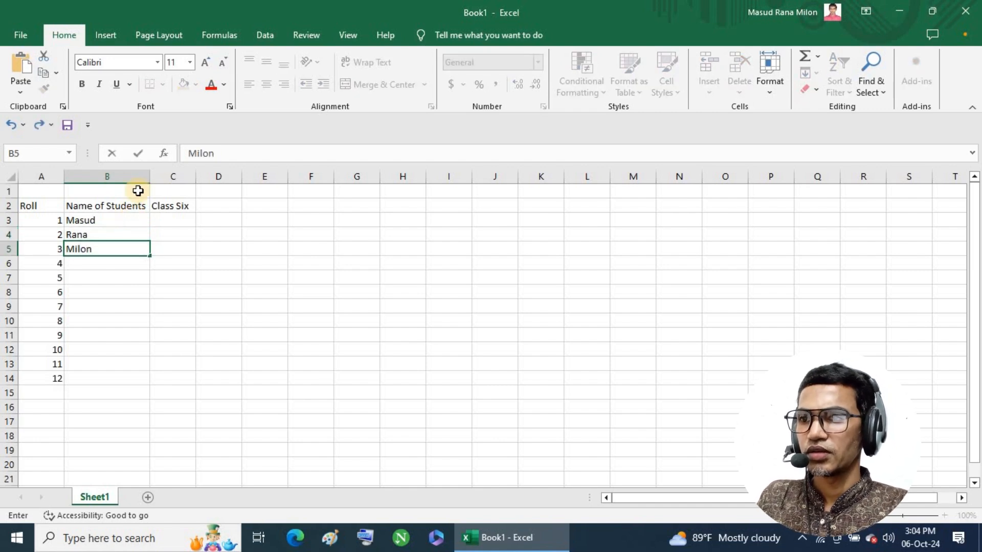
- Repeat the three student names down to B14 and fill Class Six down to C14
click(127, 284)
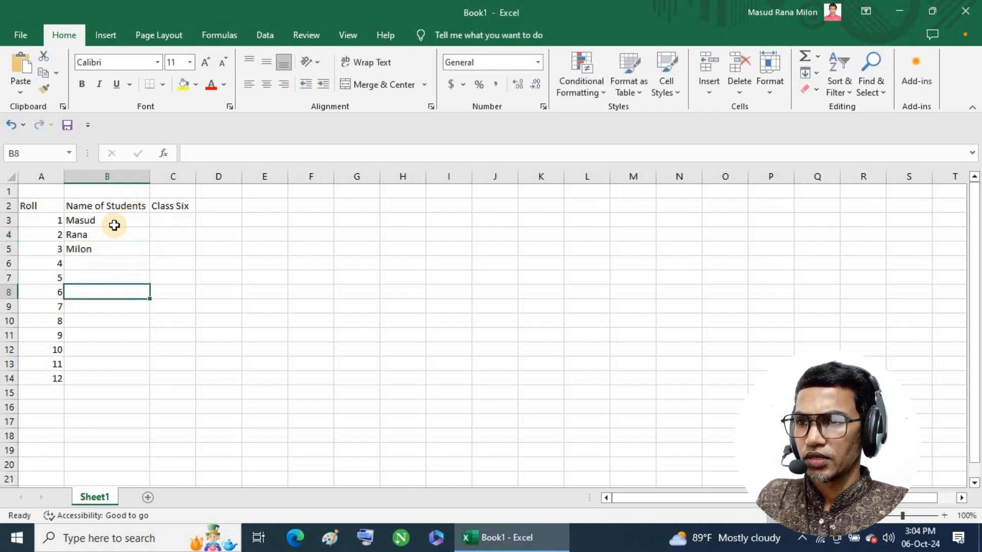
drag(107, 221, 117, 382)
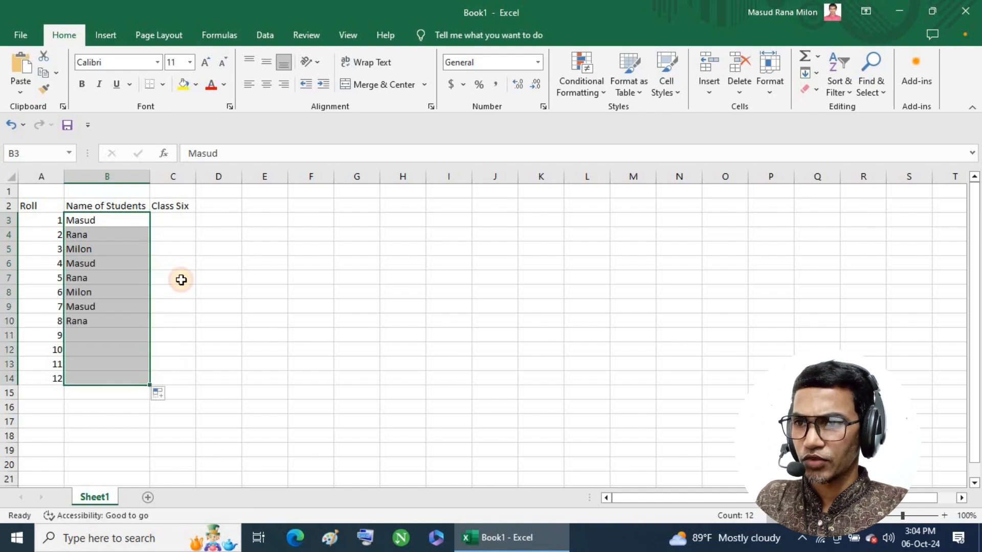
click(178, 217)
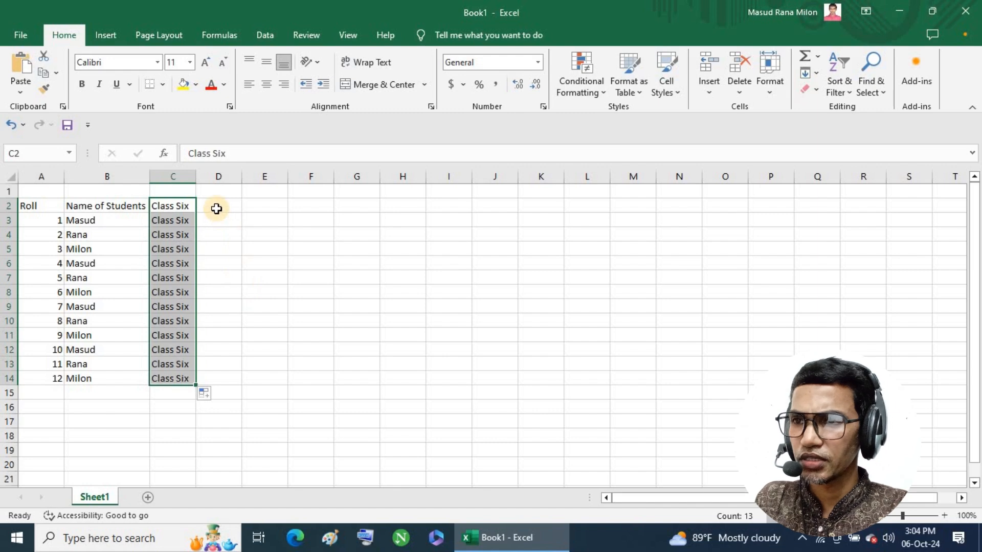
- Enter the date 1-Oct-2024 as the header in D2, beside Class Six
click(216, 209)
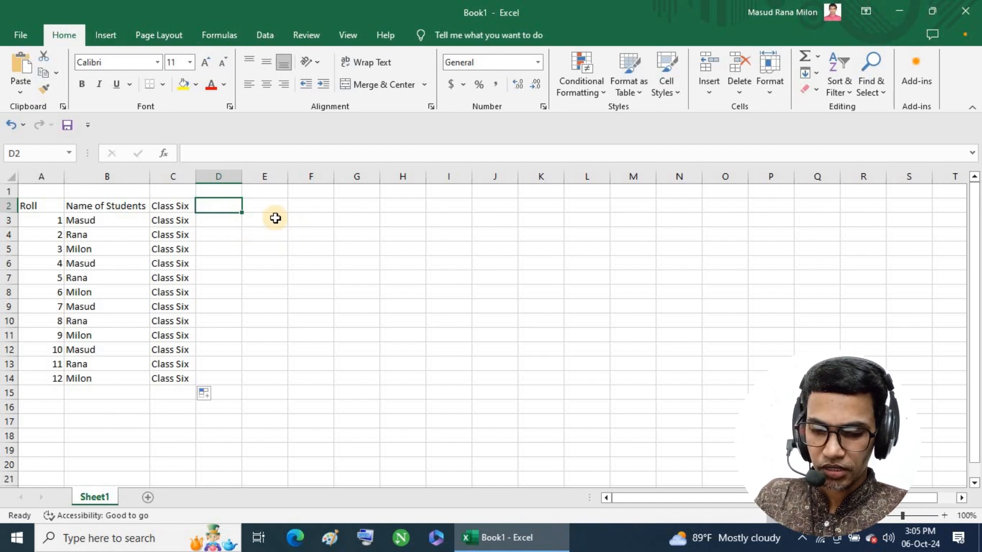
text(1)
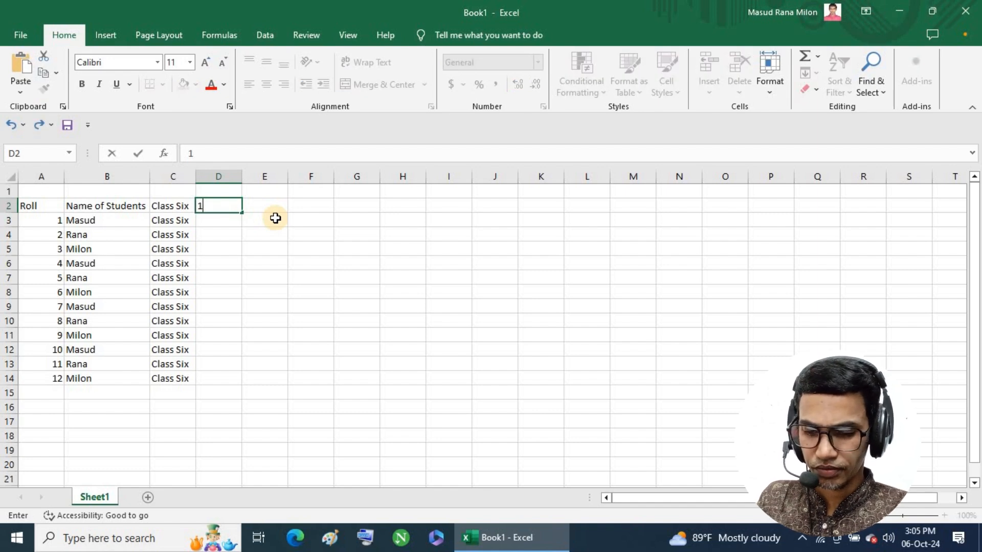
text(0c)
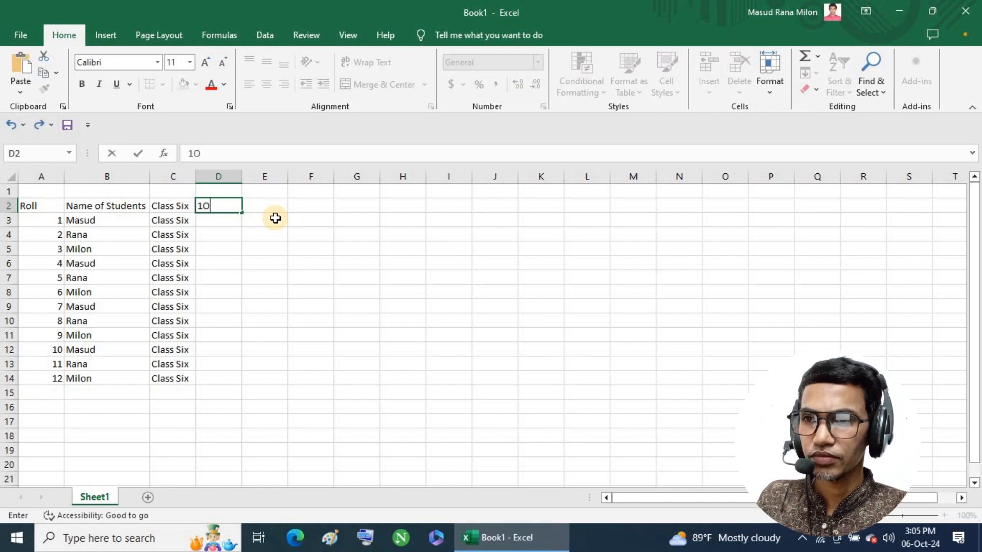
text(h)
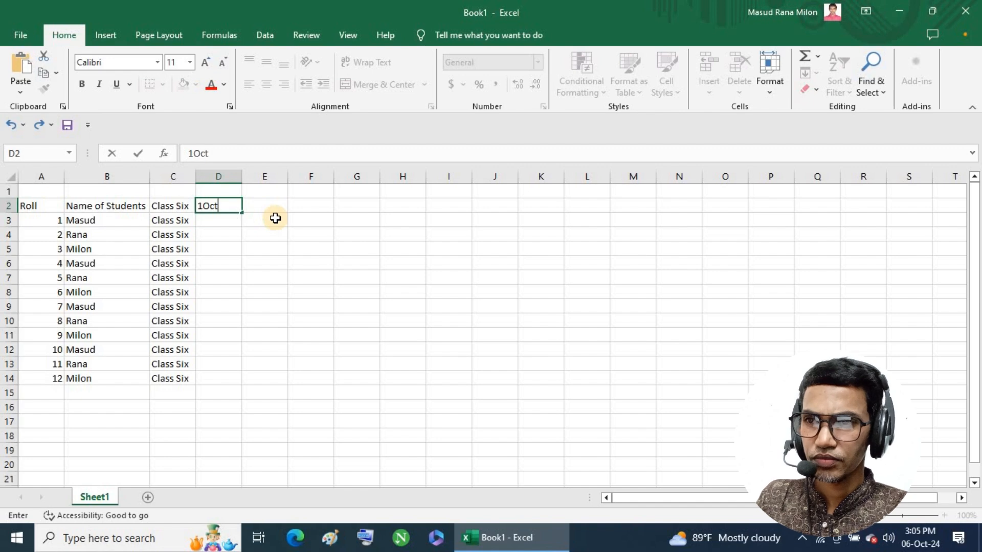
key(BackSpace)
key(BackSpace)
key(BackSpace)
text(-)
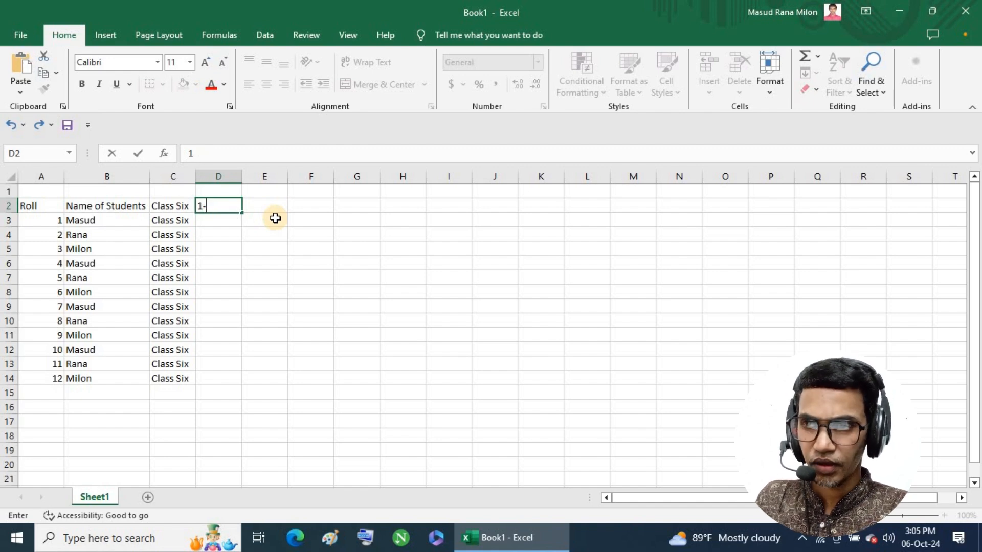
text(Oc)
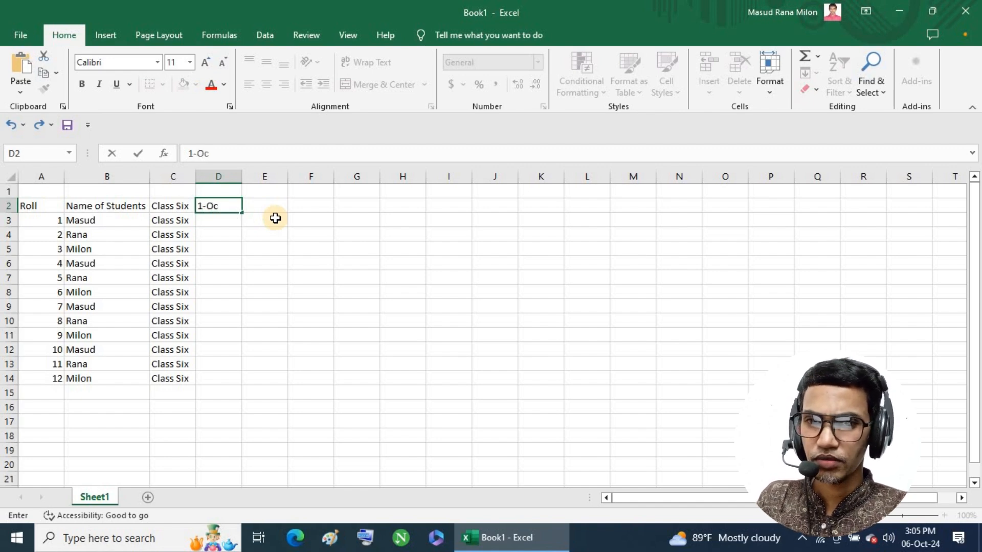
text(t)
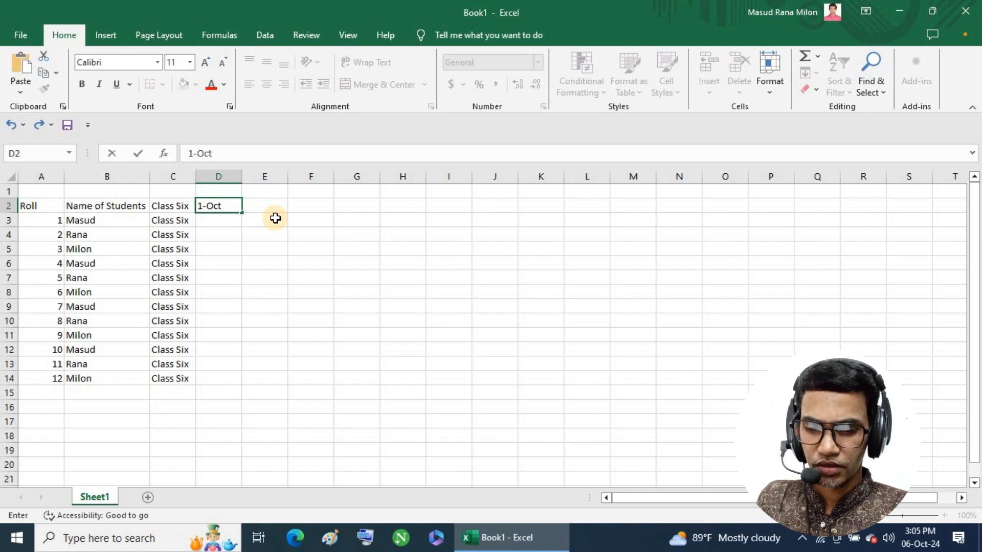
text(-)
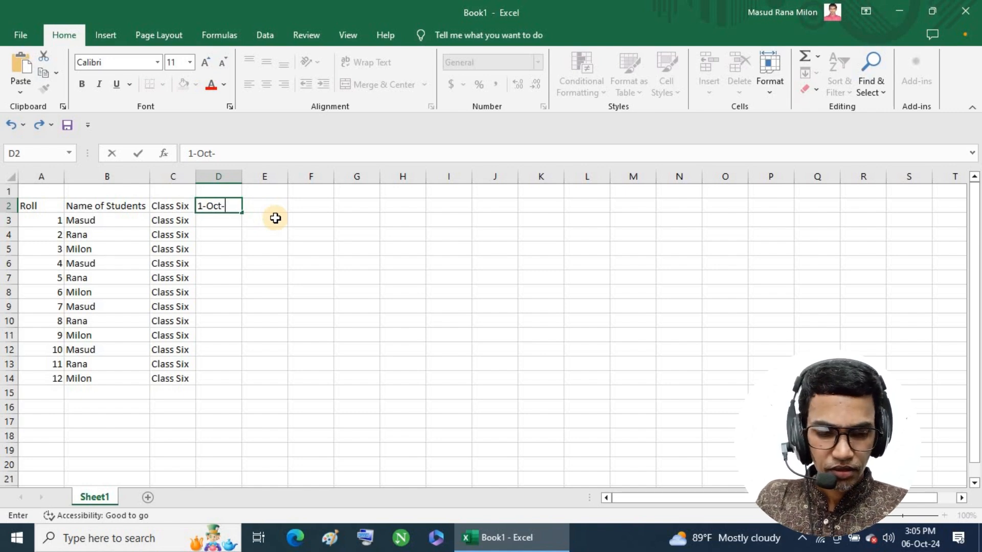
text(200)
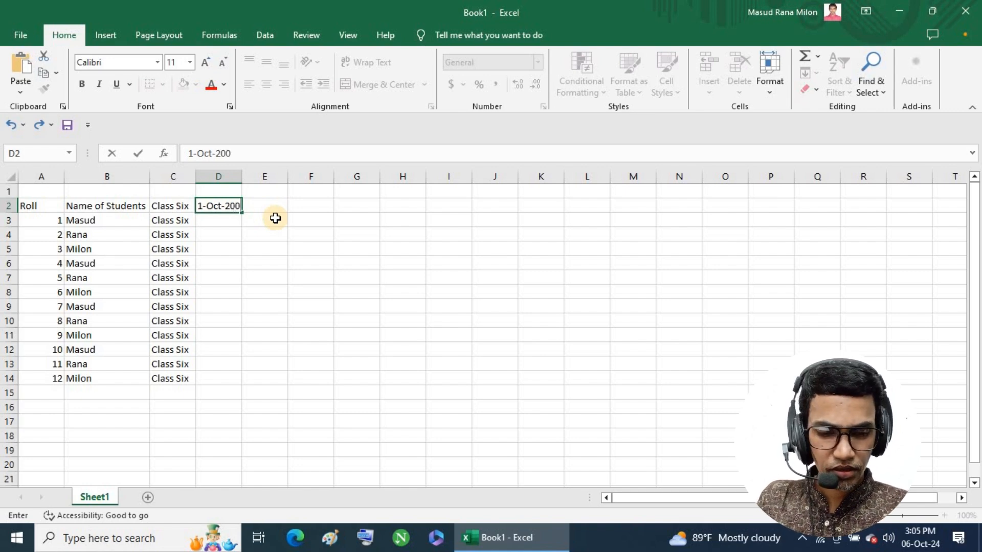
key(BackSpace)
text(24)
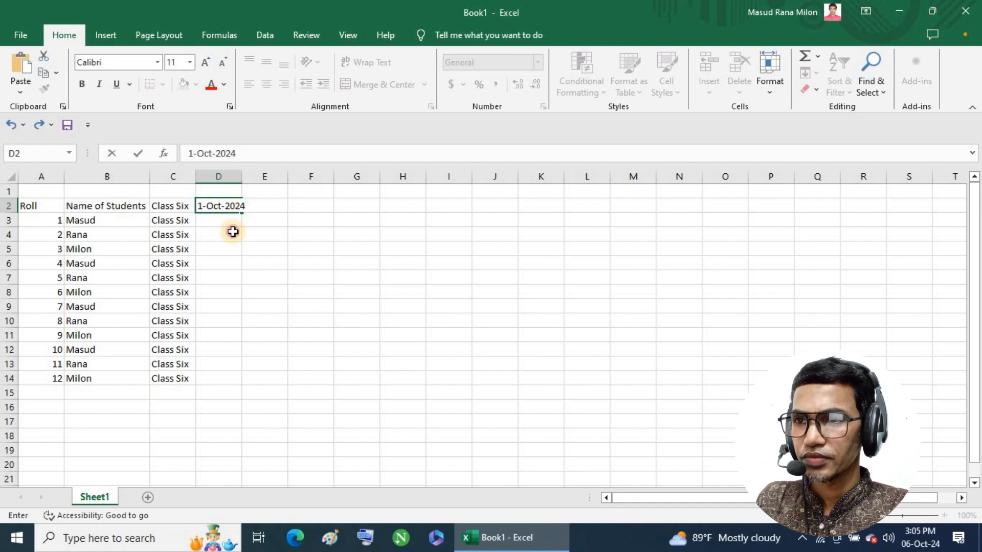
key(Return)
click(226, 205)
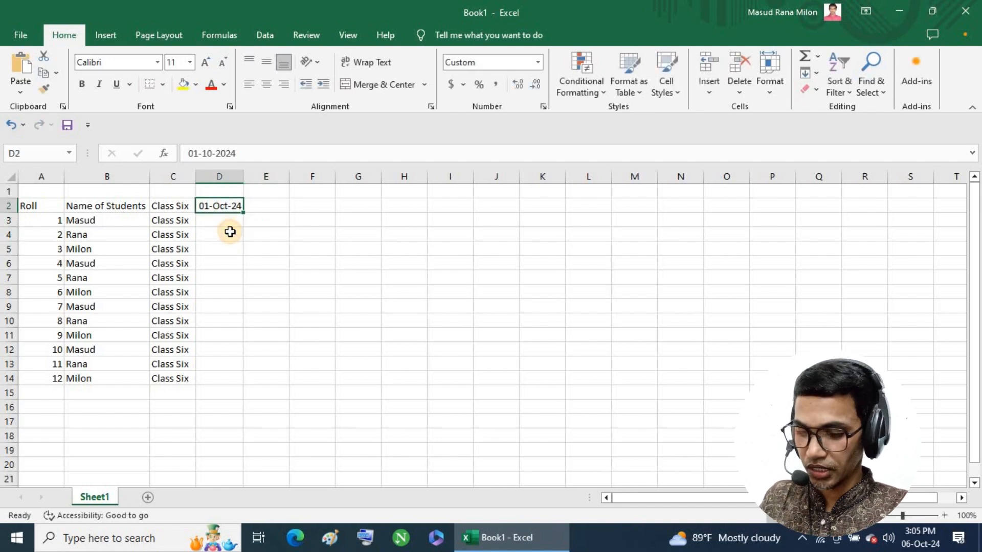
- Copy the date header from D2 into E2 and change it to 02-10-2024
key(ctrl+c)
click(263, 207)
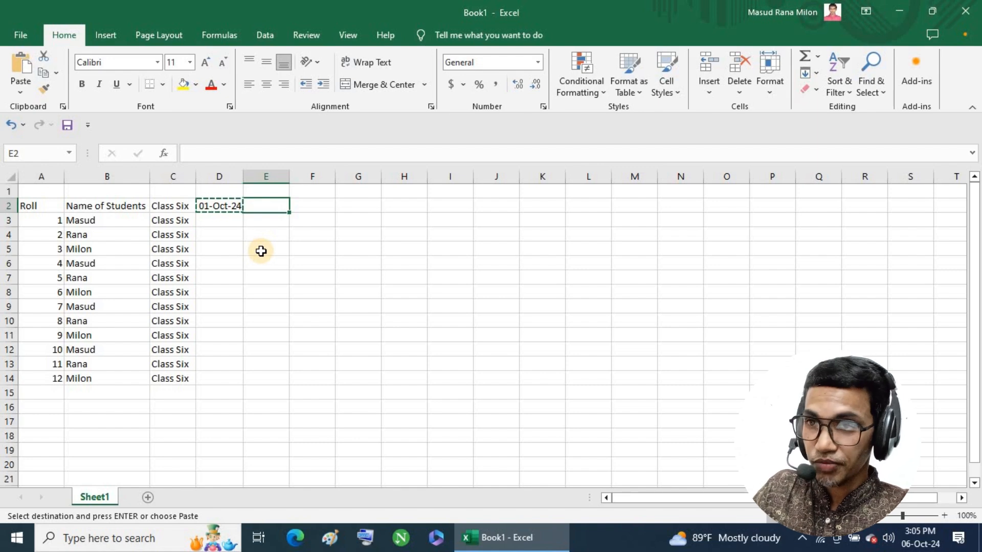
key(ctrl+v)
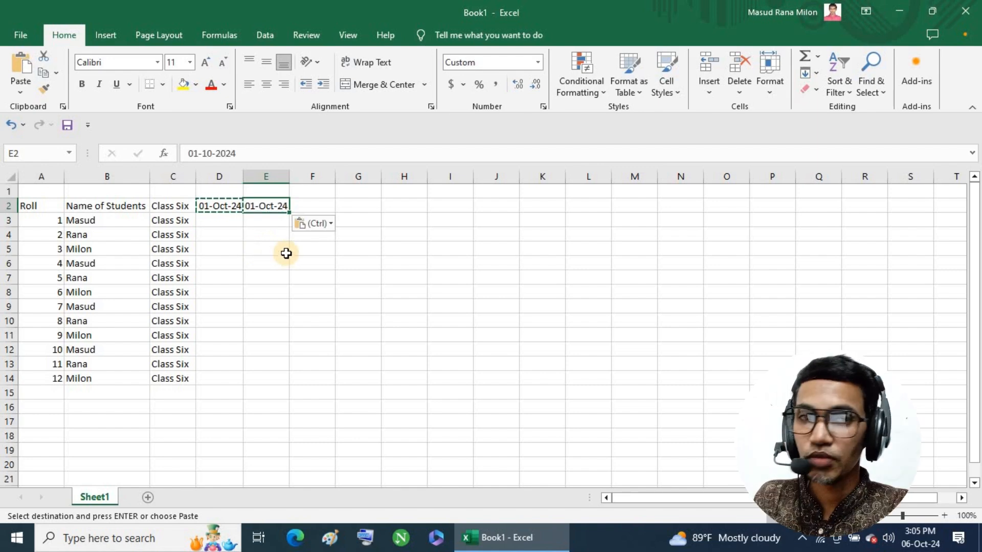
click(261, 208)
double_click(261, 207)
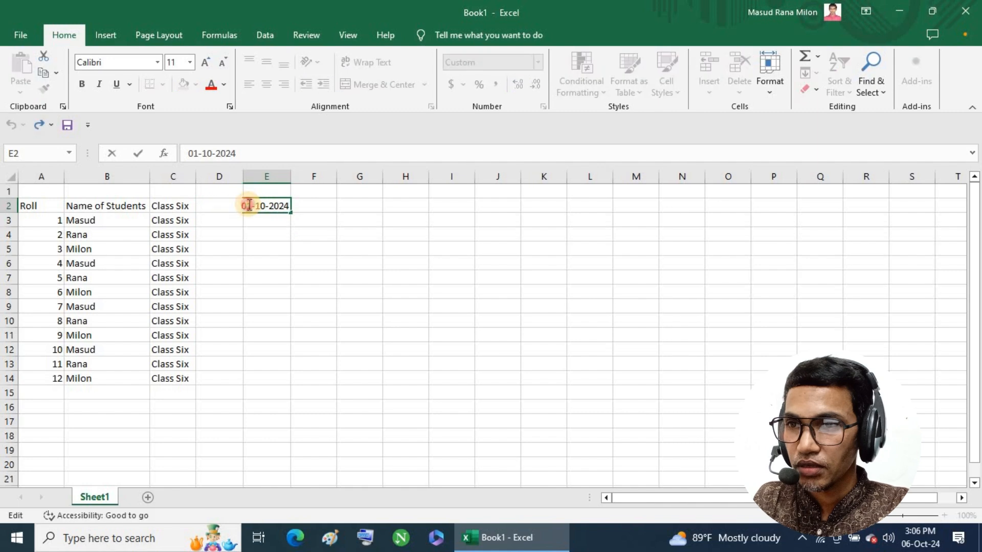
key(Delete)
text(2)
click(283, 250)
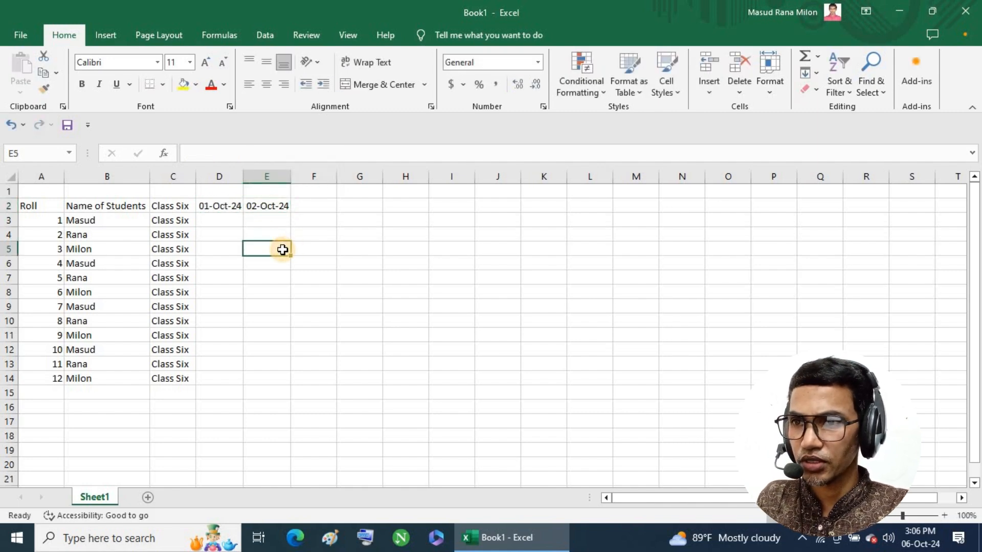
- Extend the date series along row 2 from E2 to AH2, ending at 31-Oct-24
click(271, 205)
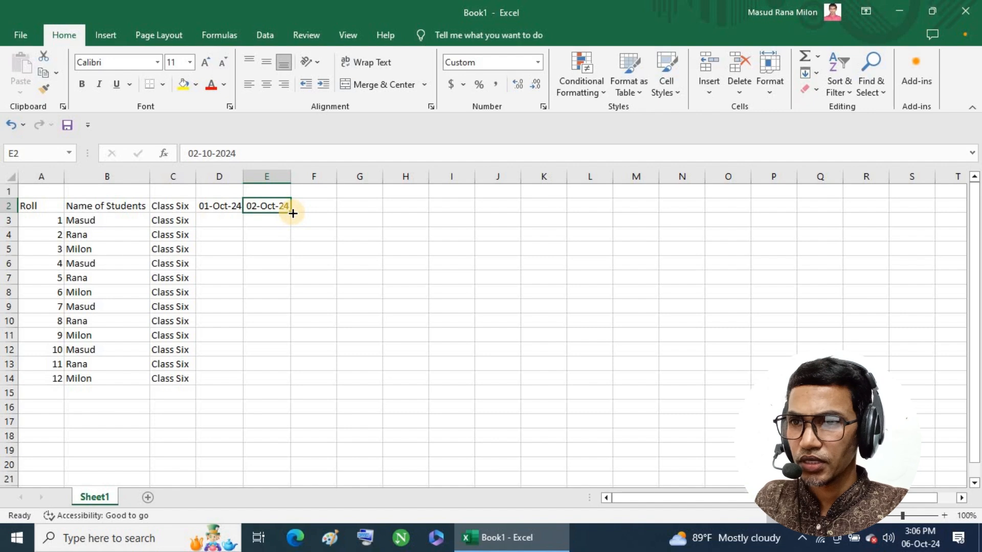
drag(293, 213, 892, 204)
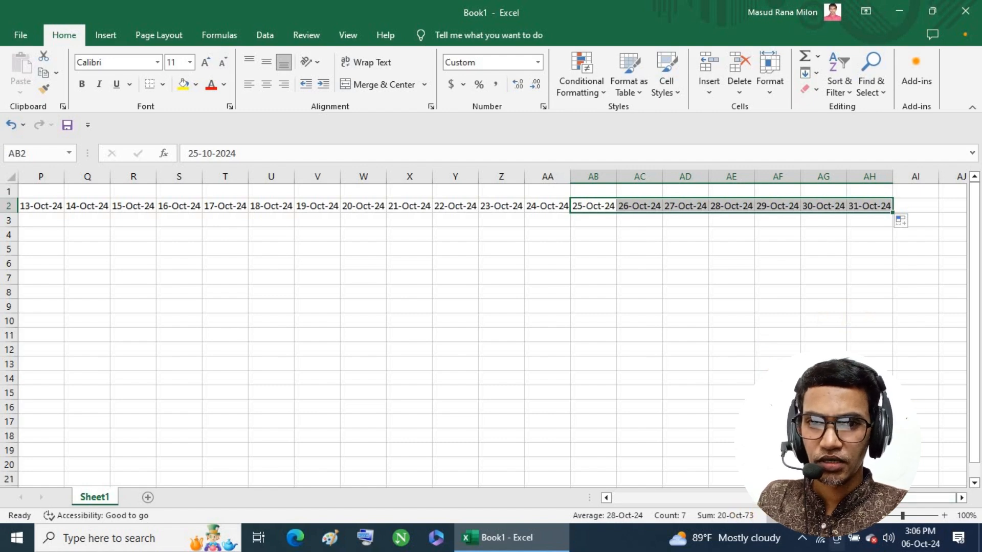
drag(879, 498, 878, 498)
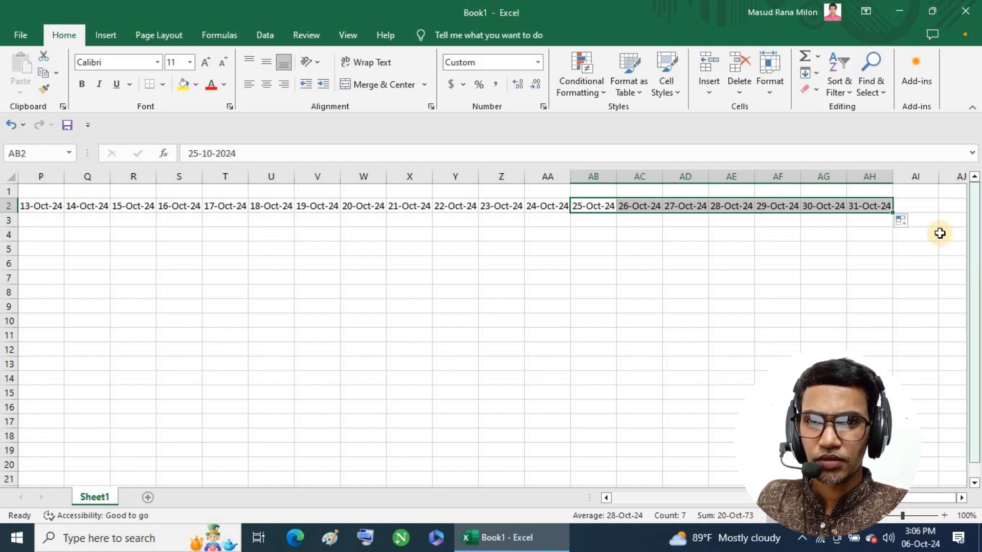
- Enter the headers Total Day in AI2 and Absent in AJ2, right after the last date
click(924, 205)
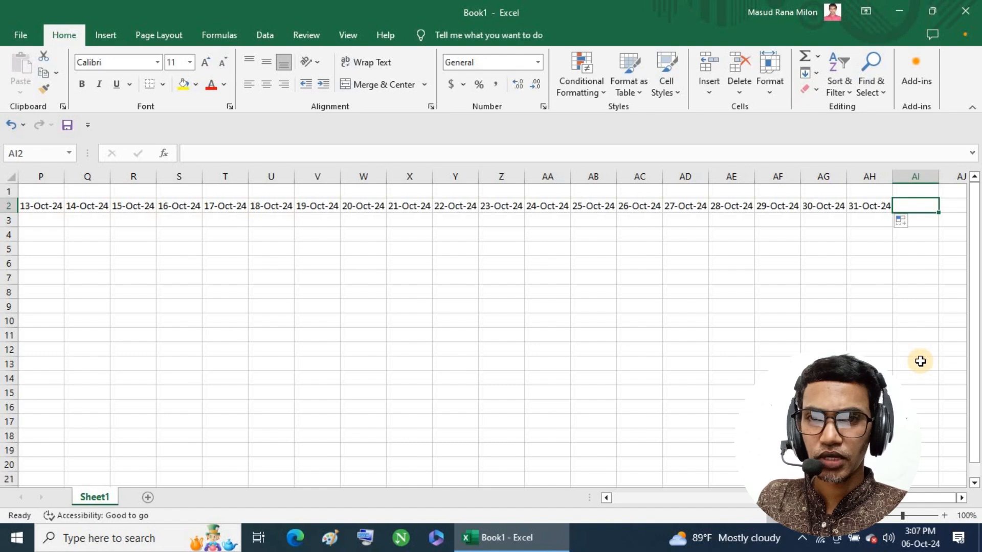
text(T)
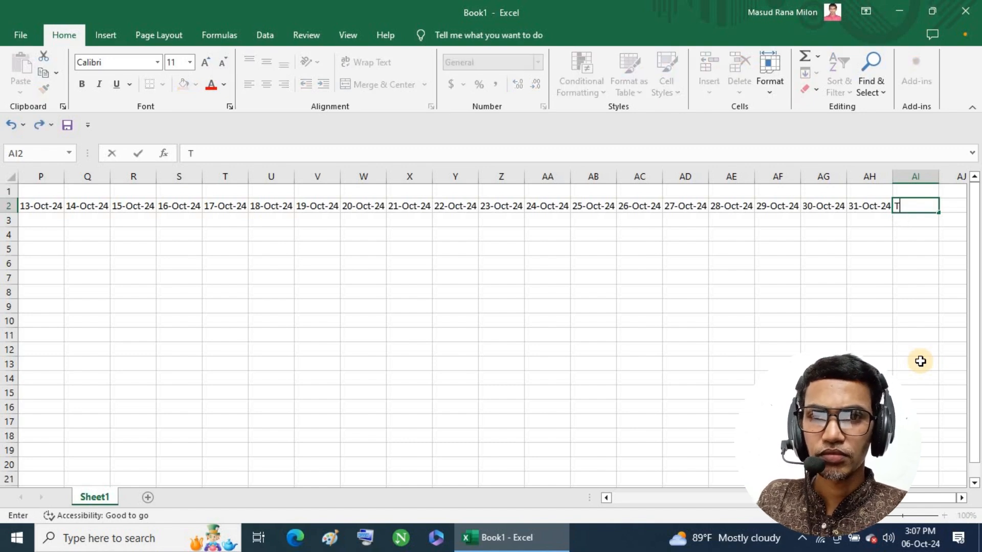
text(otal Day)
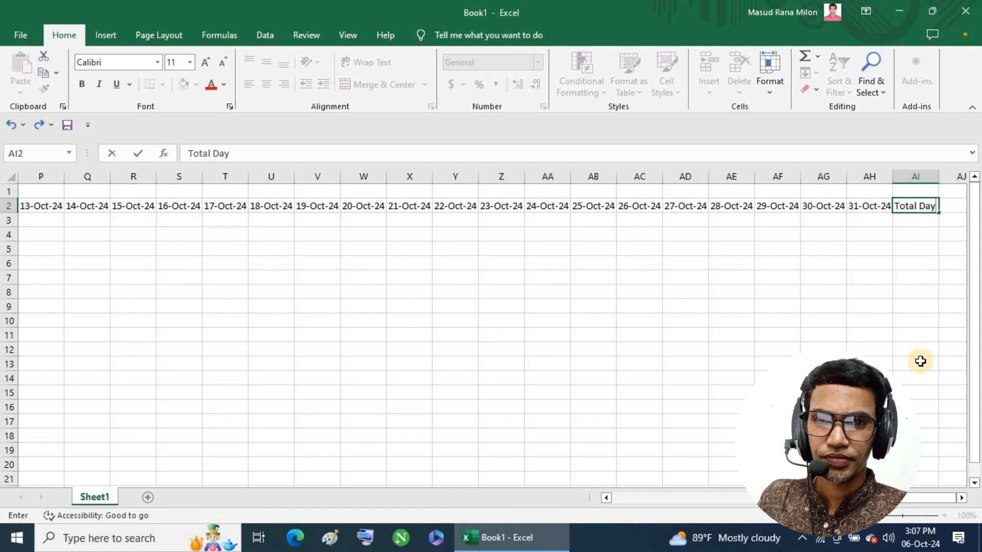
key(Tab)
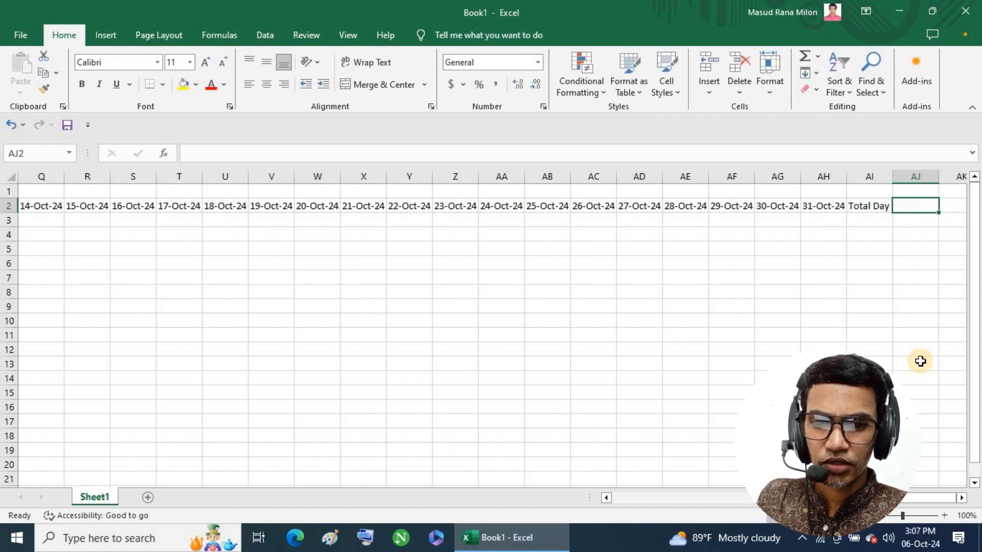
text(A)
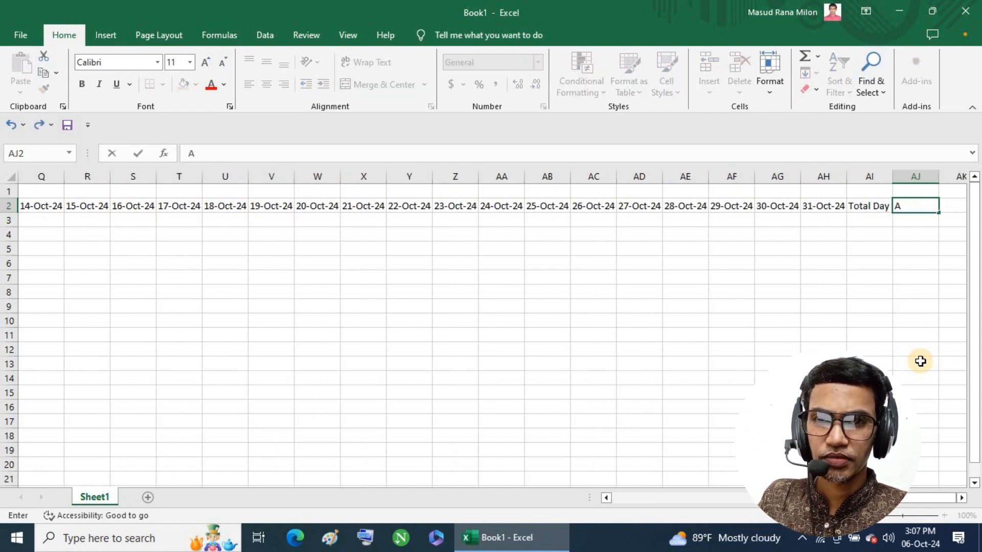
text(bsen)
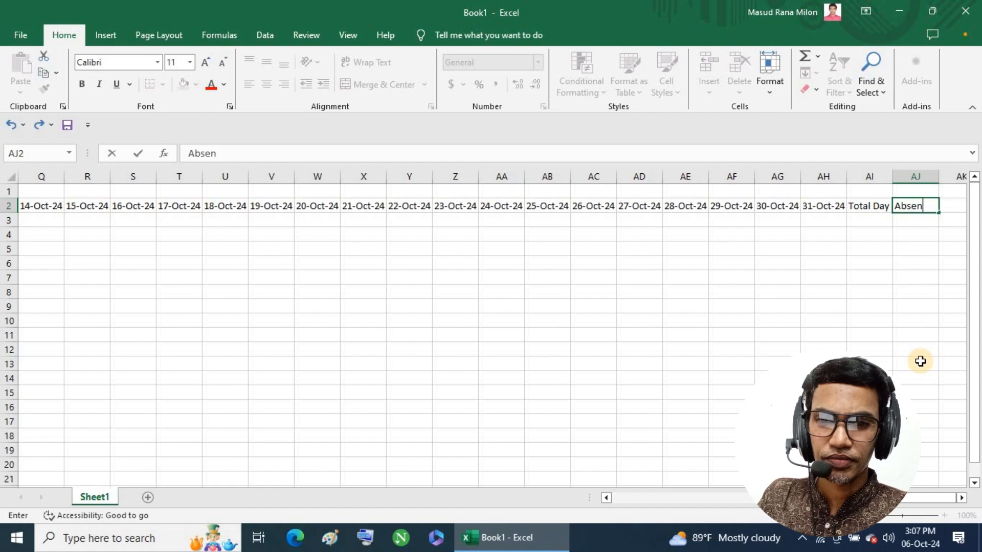
text(t)
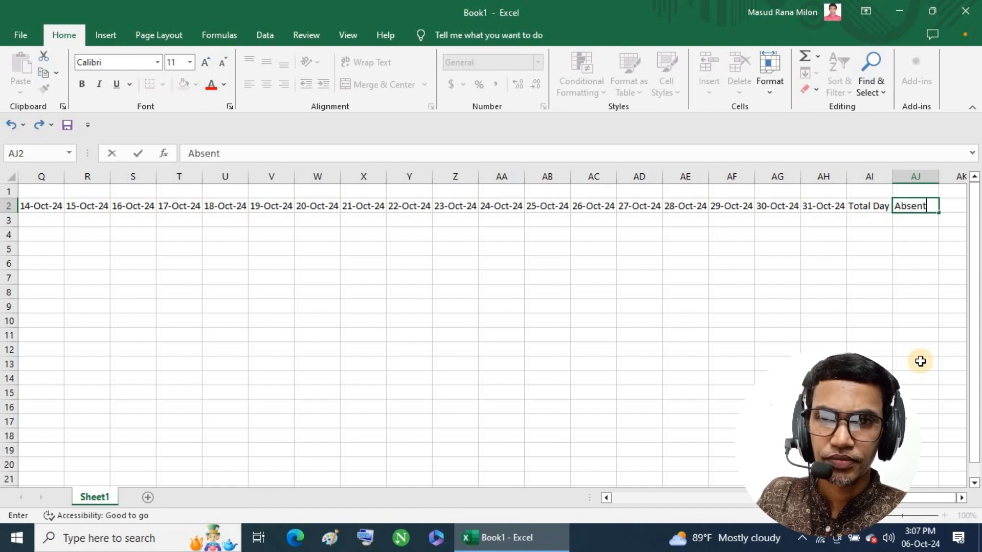
key(ctrl+Return)
- Enter the headers Present, Leave and Holiday in AK2, AL2 and AM2
key(Right)
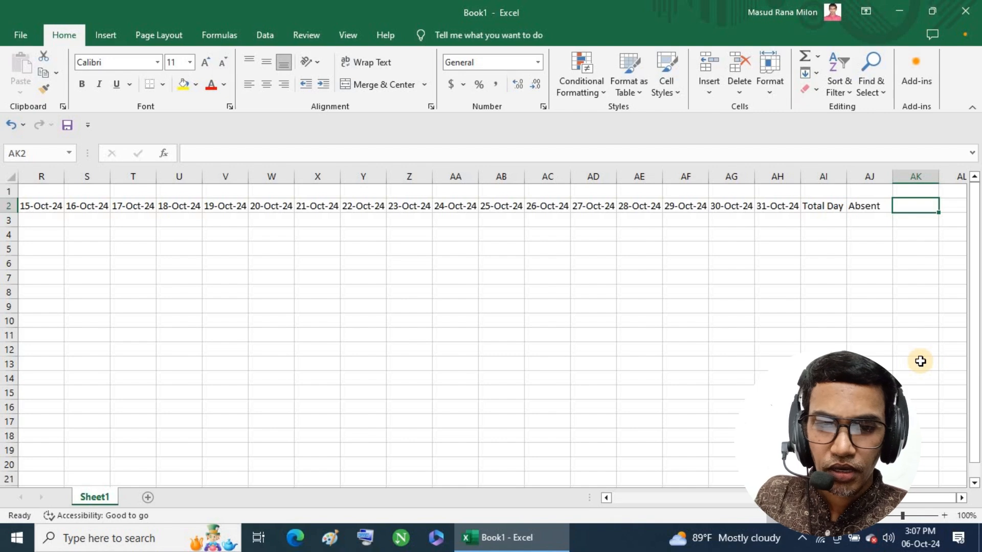
text(Pre)
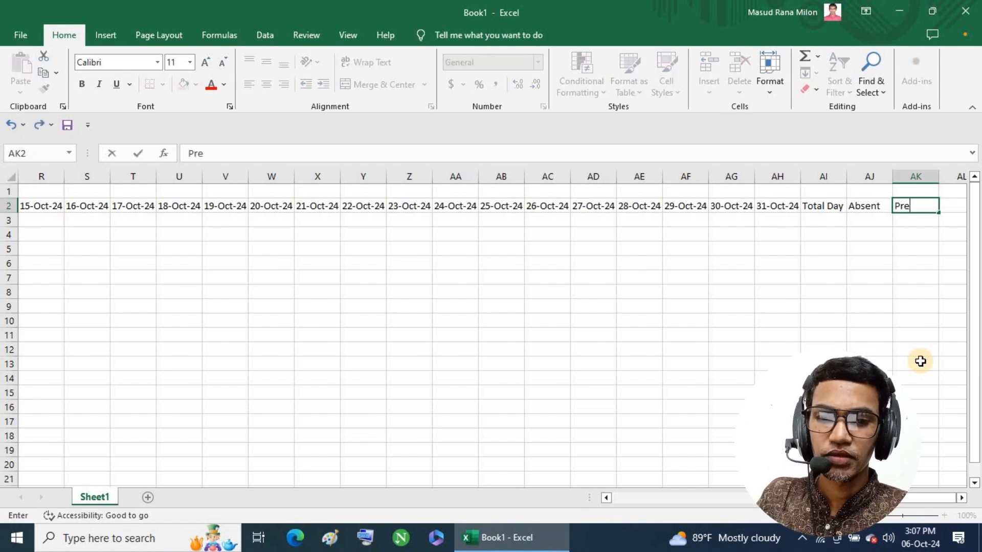
text(sent)
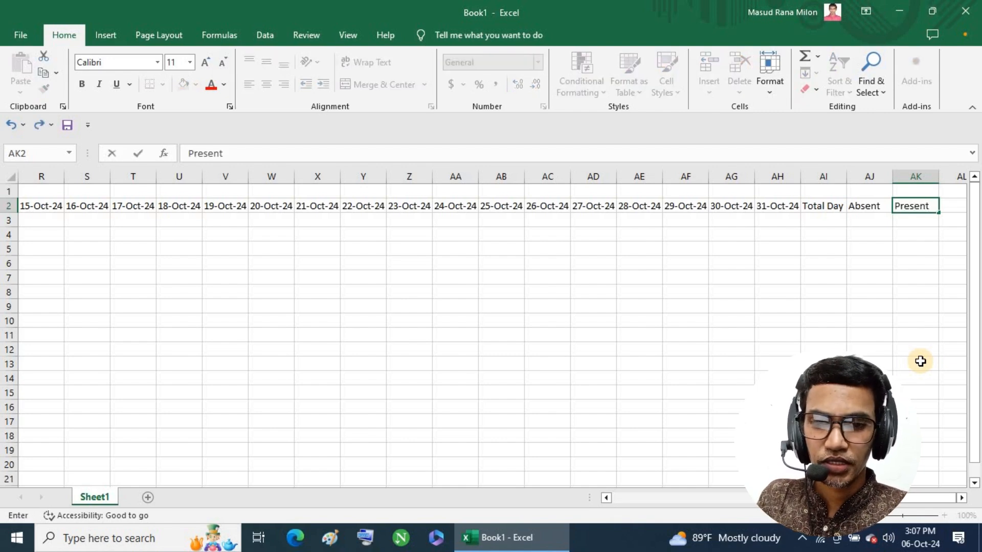
key(Right)
text(L)
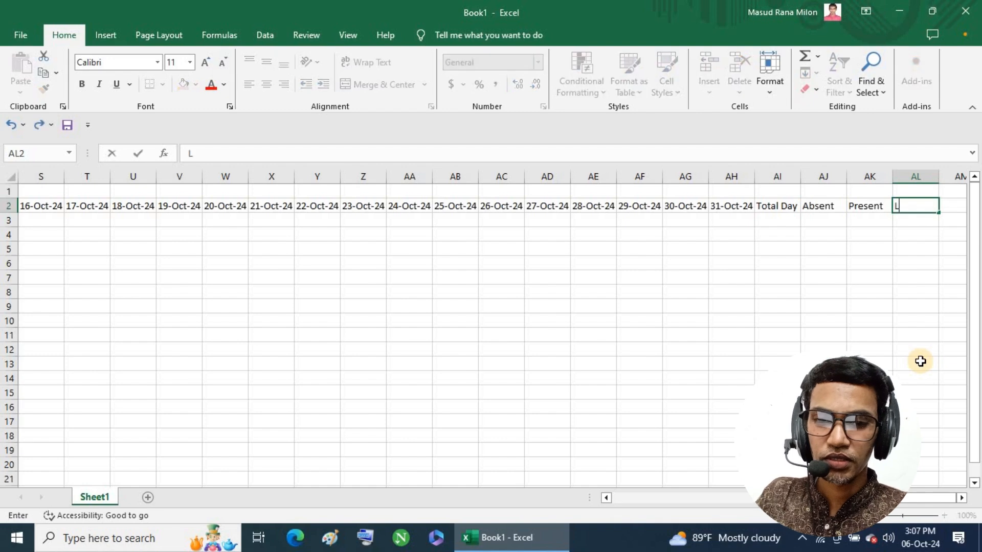
text(eave)
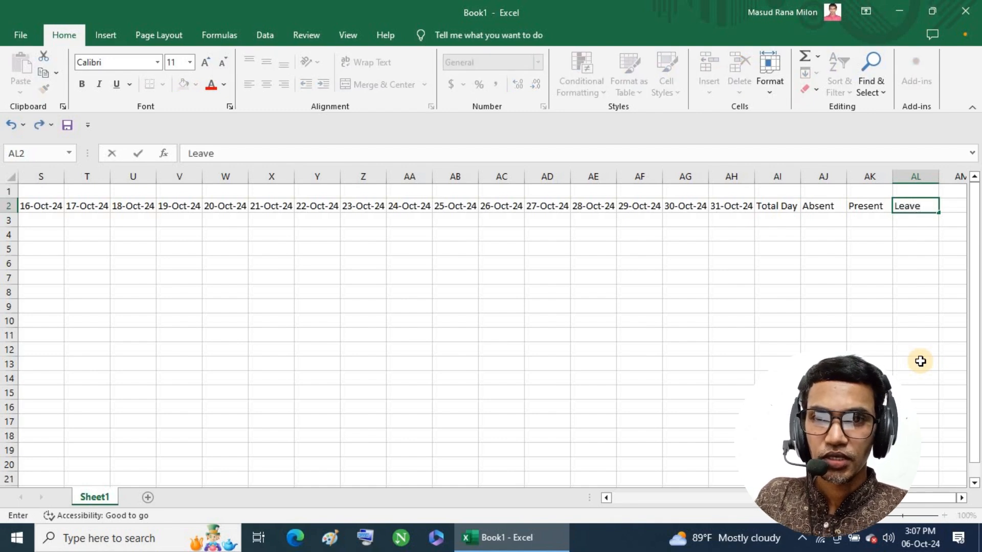
key(Right)
text(H)
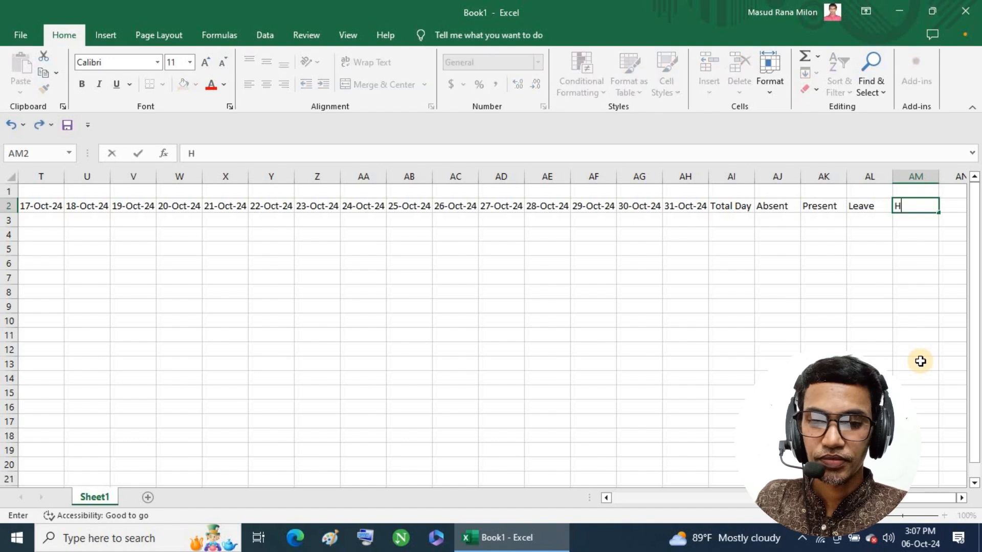
text(oliday)
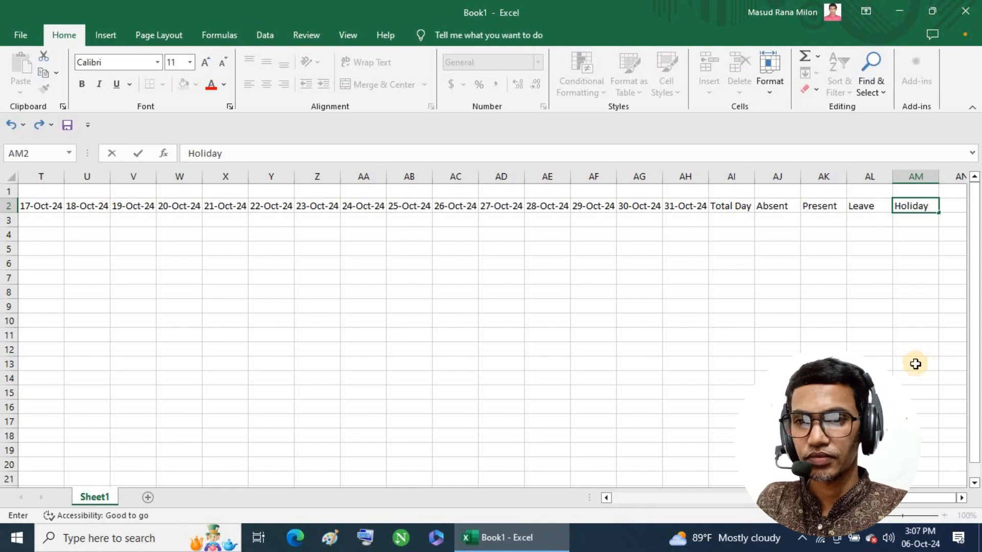
click(869, 393)
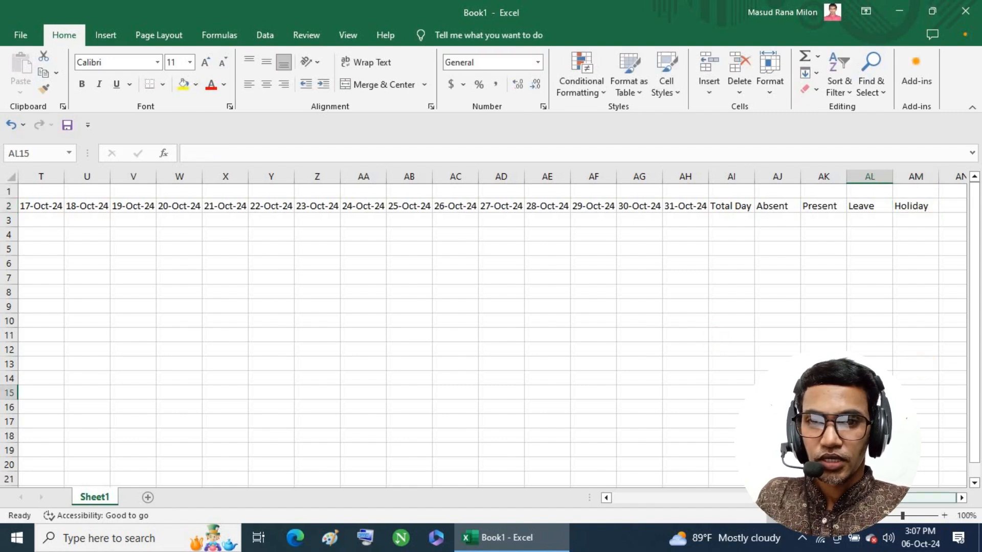
- Rotate the text upward in all date and summary headers, D2:AM2
drag(931, 498, 603, 500)
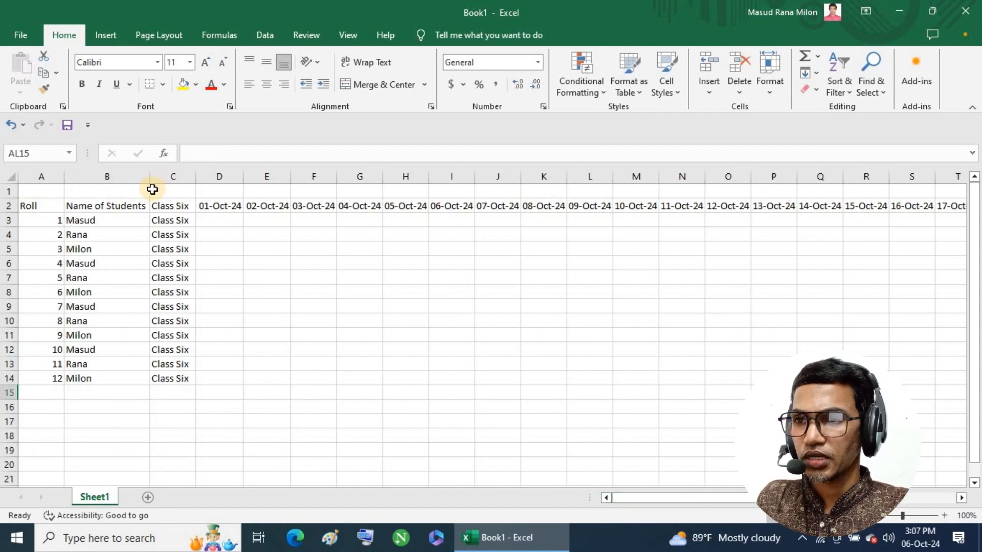
drag(217, 208, 876, 202)
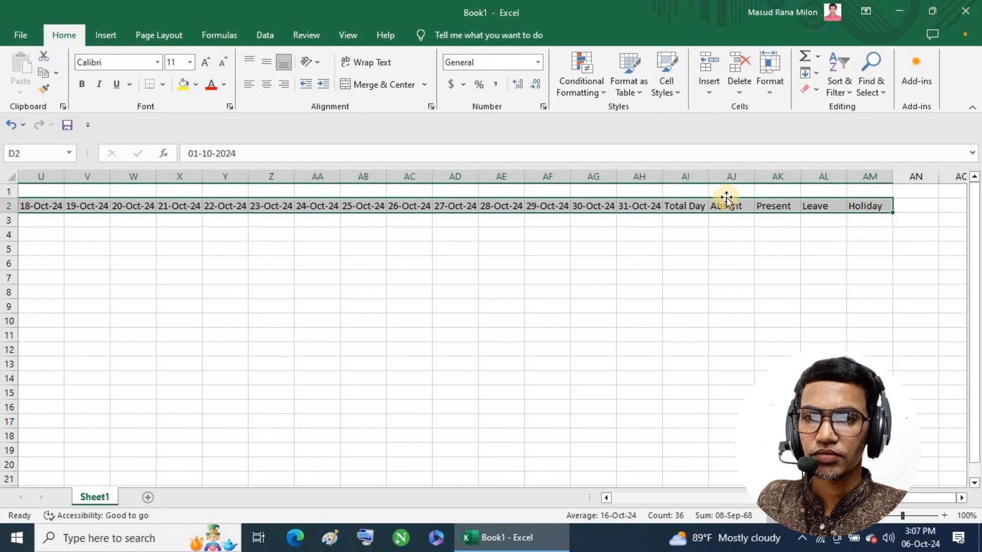
click(318, 59)
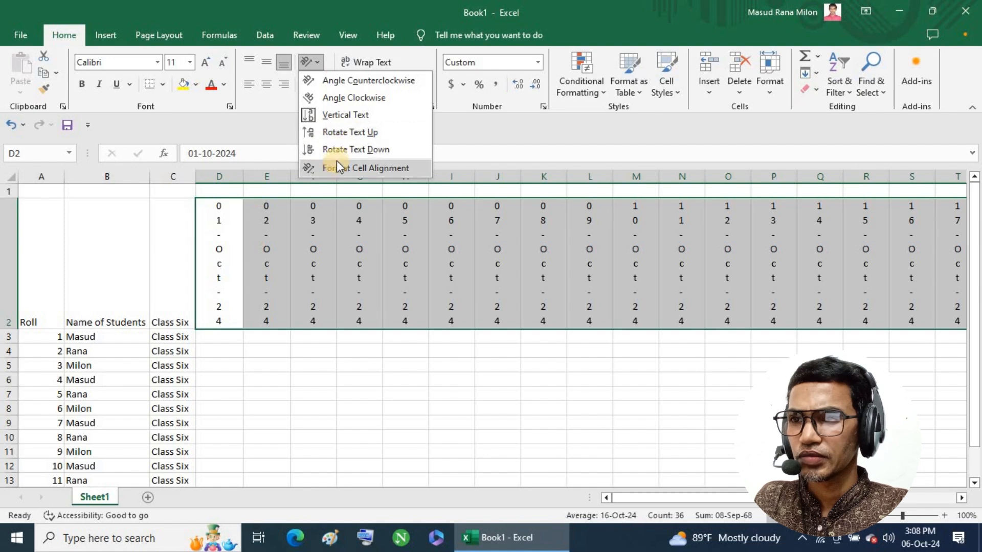
click(330, 134)
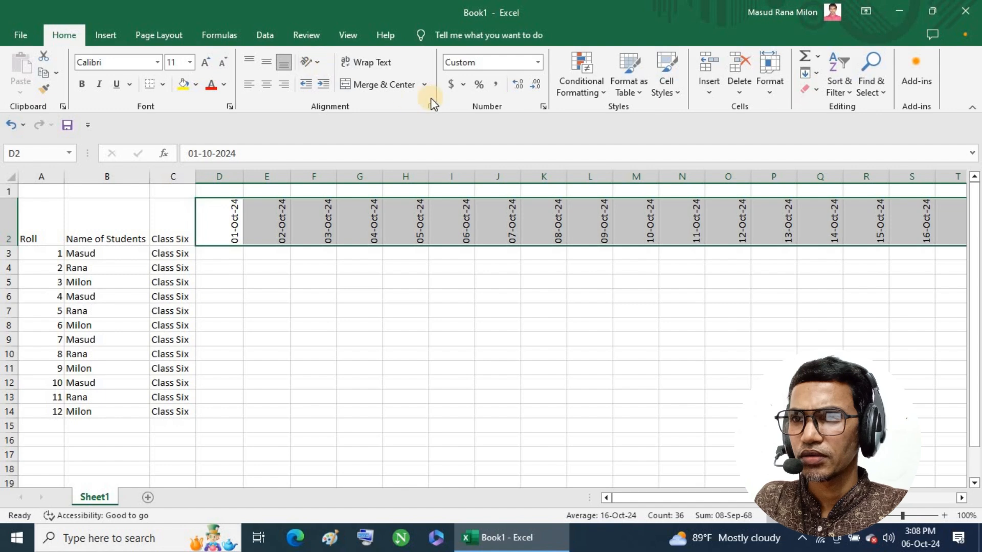
- Set the width of the date and summary columns D to AM to 3
click(766, 93)
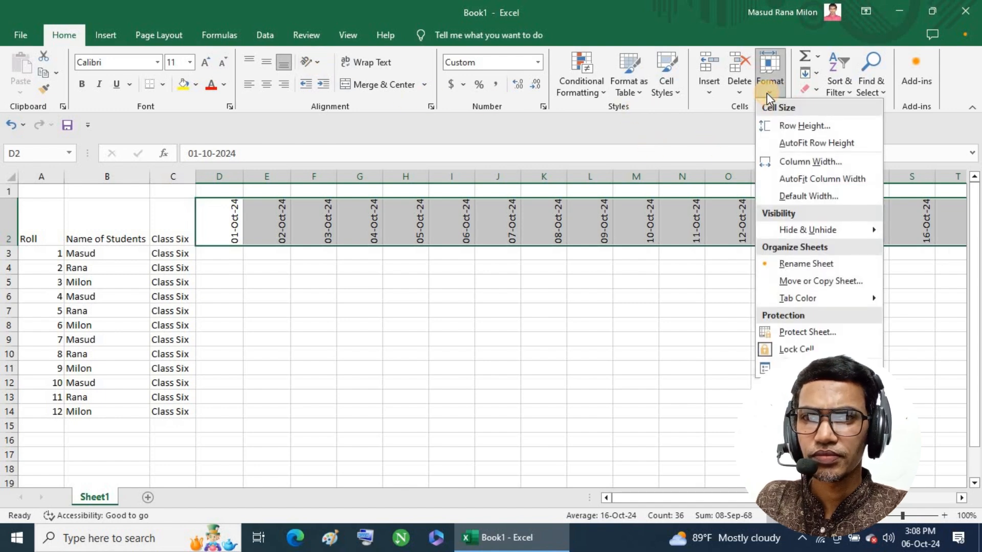
click(796, 161)
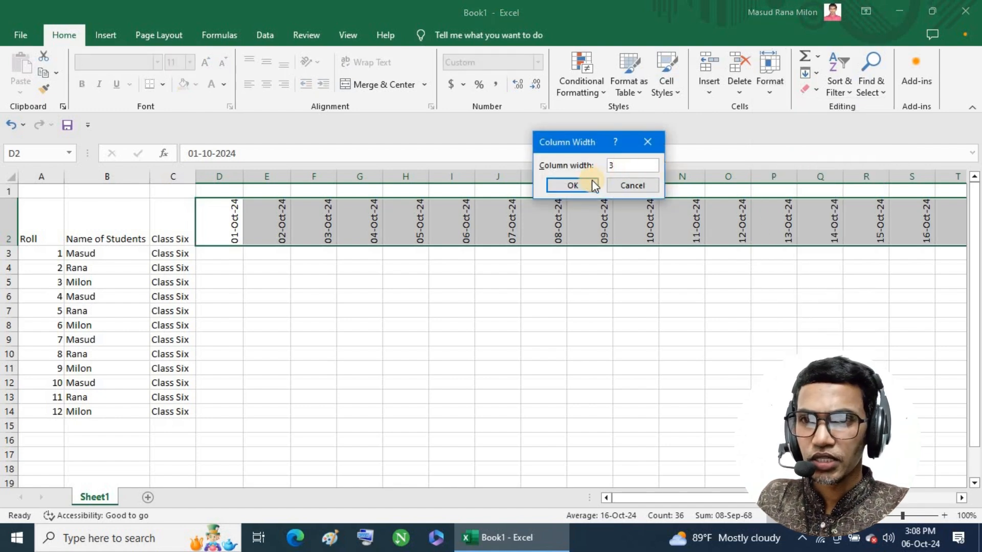
click(576, 184)
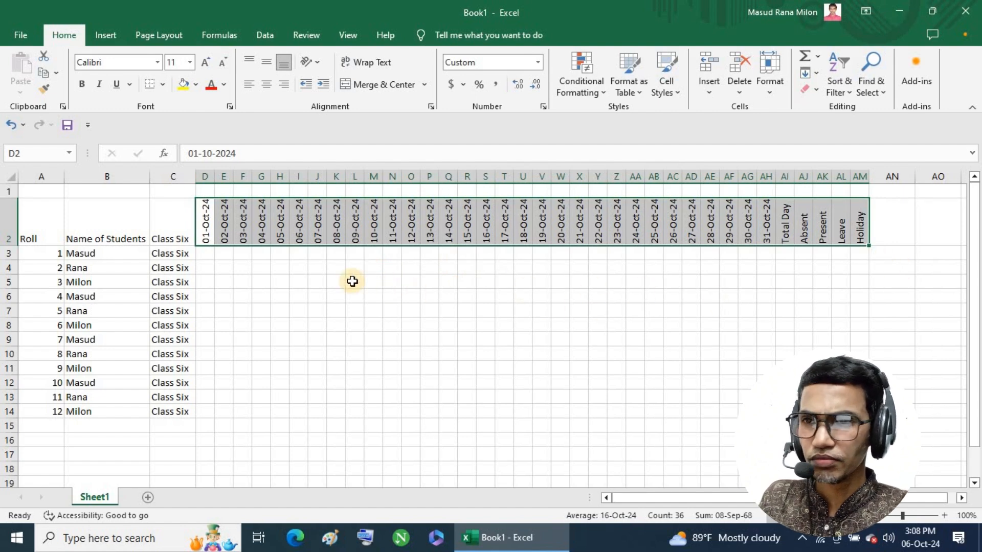
click(561, 282)
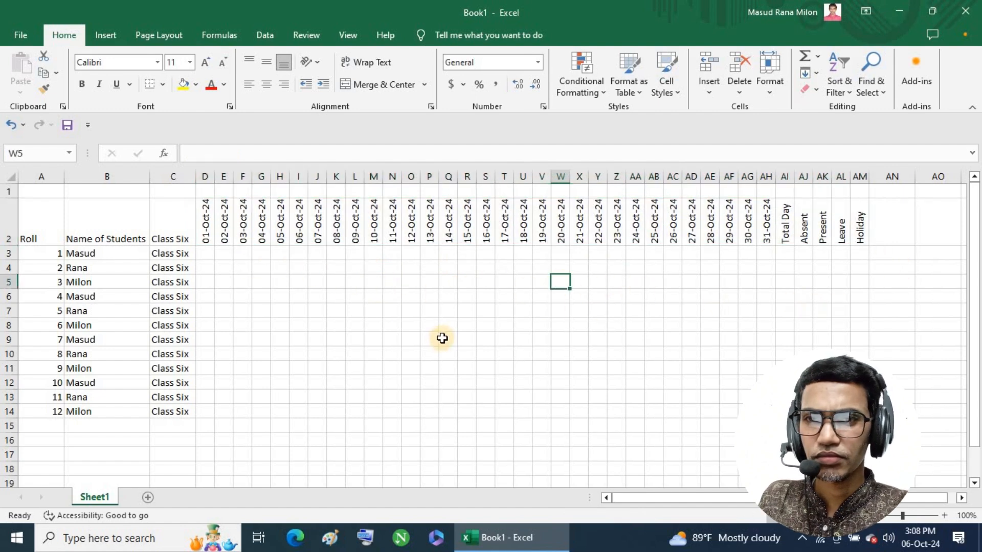
click(209, 254)
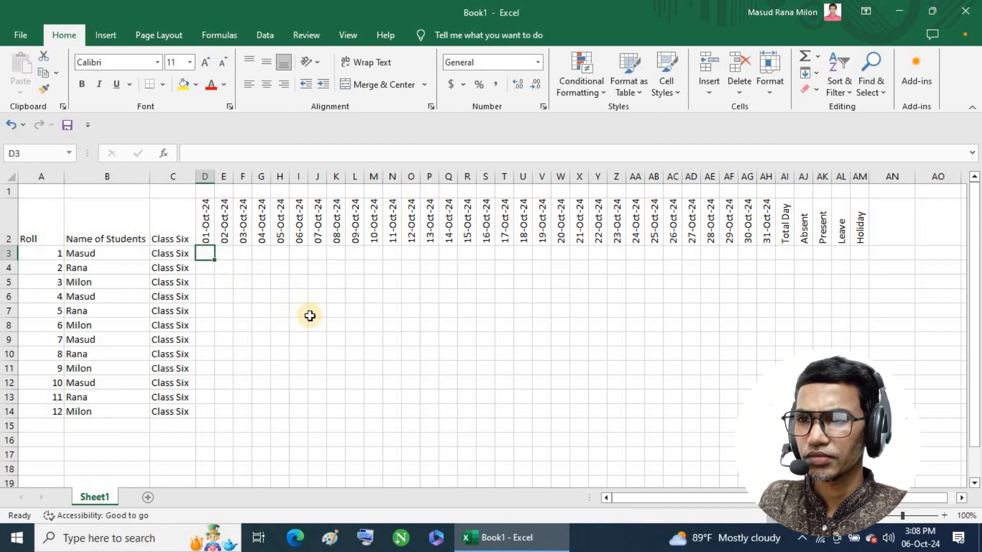
click(336, 339)
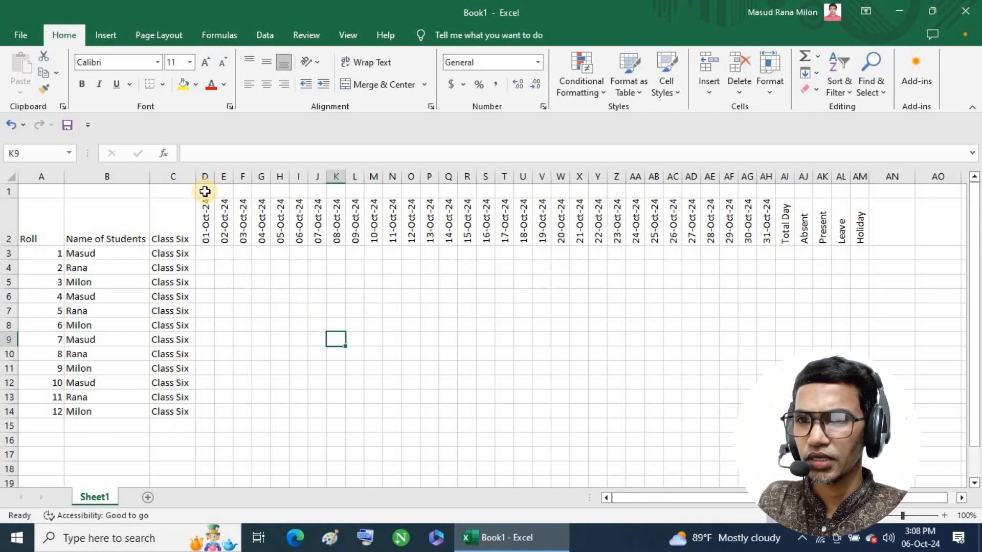
- Merge and center D1:AM1 above the date and summary headers and enter October as its heading
drag(205, 191, 860, 191)
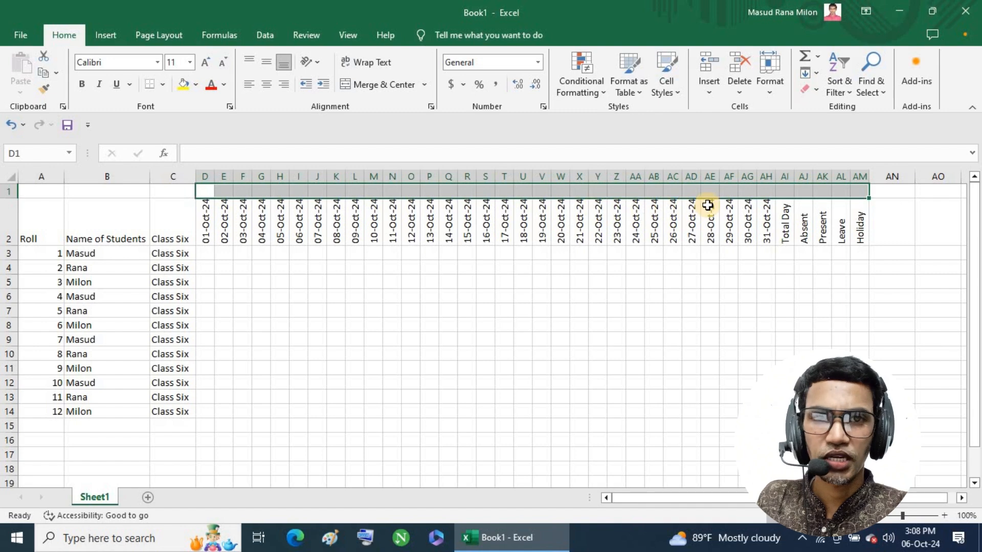
click(373, 85)
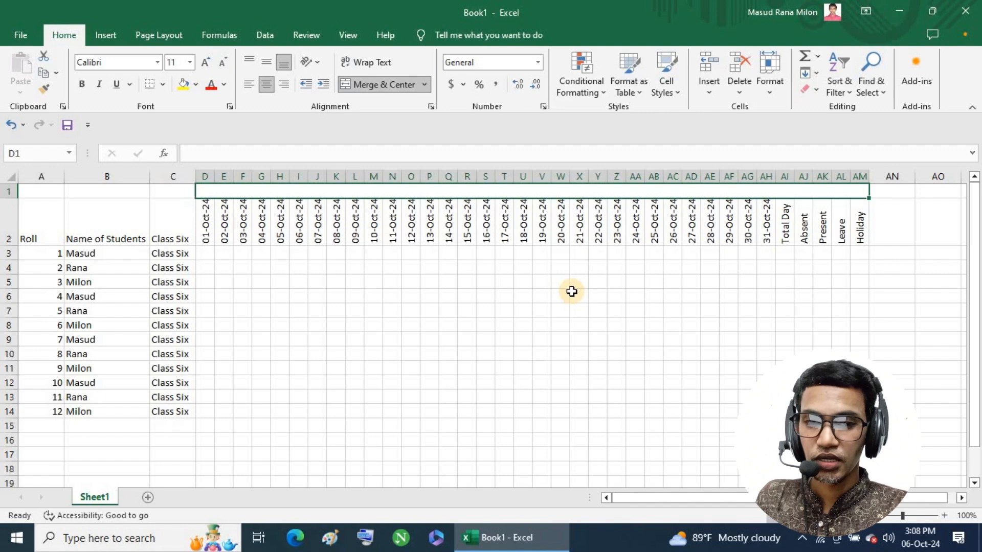
text(O)
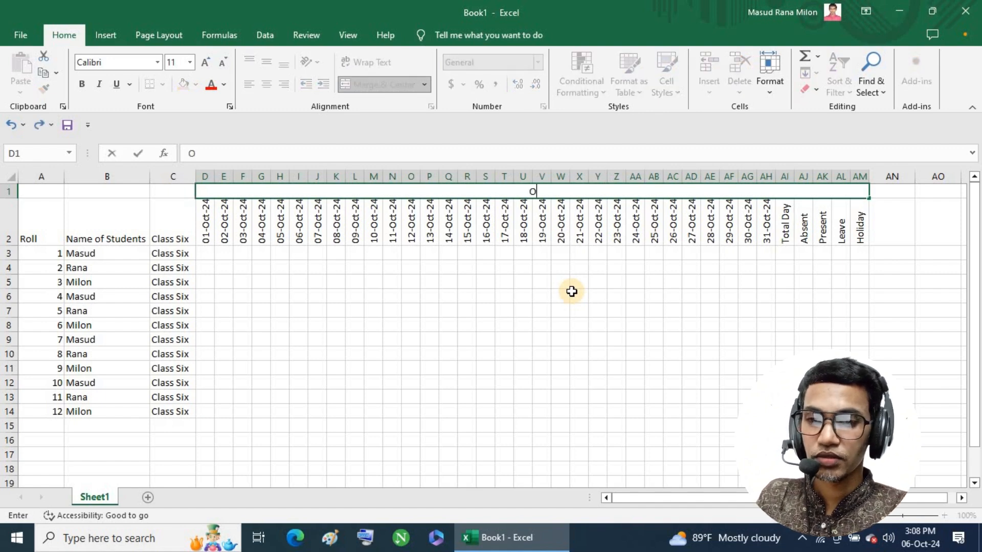
text(ctober)
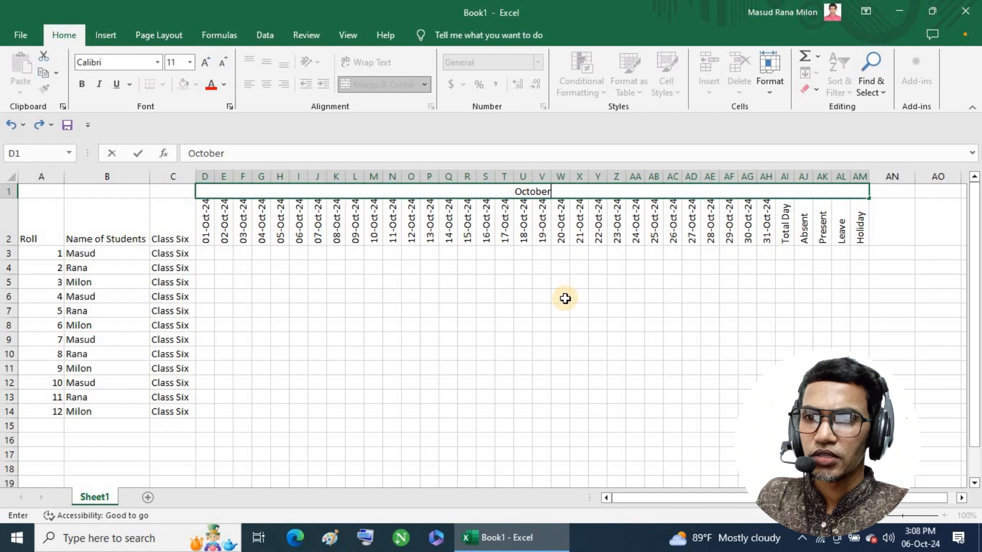
click(563, 296)
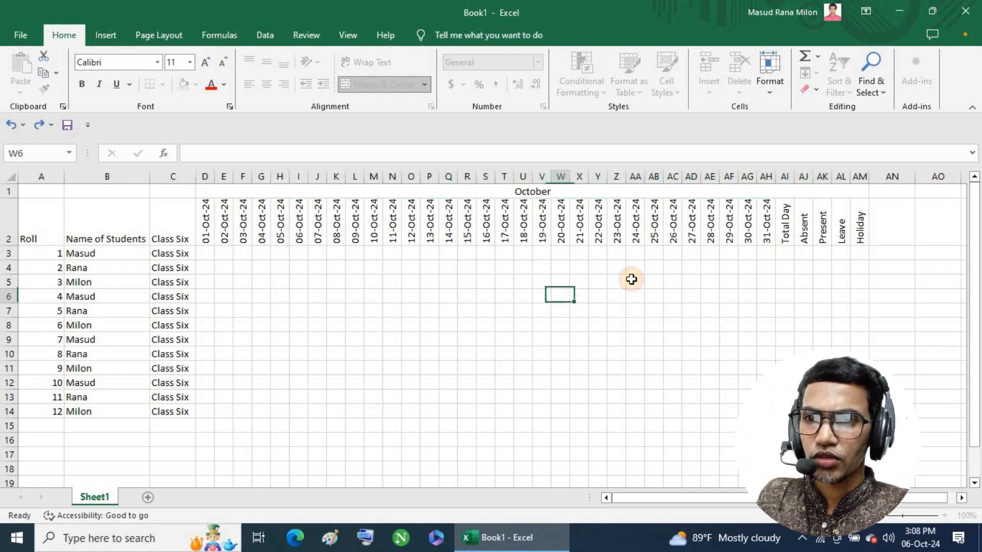
- Set the October heading to font size 18 and give it a yellow fill
click(541, 193)
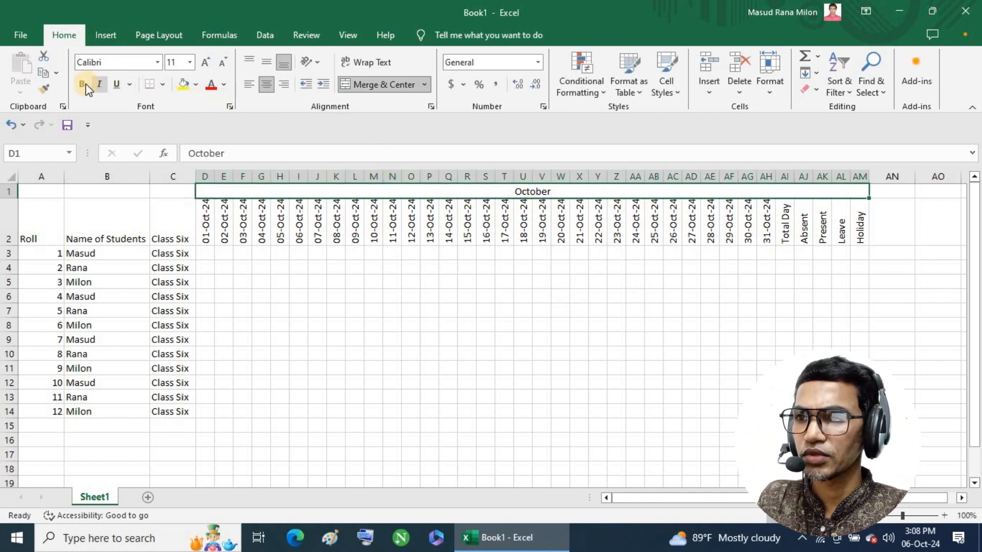
click(206, 63)
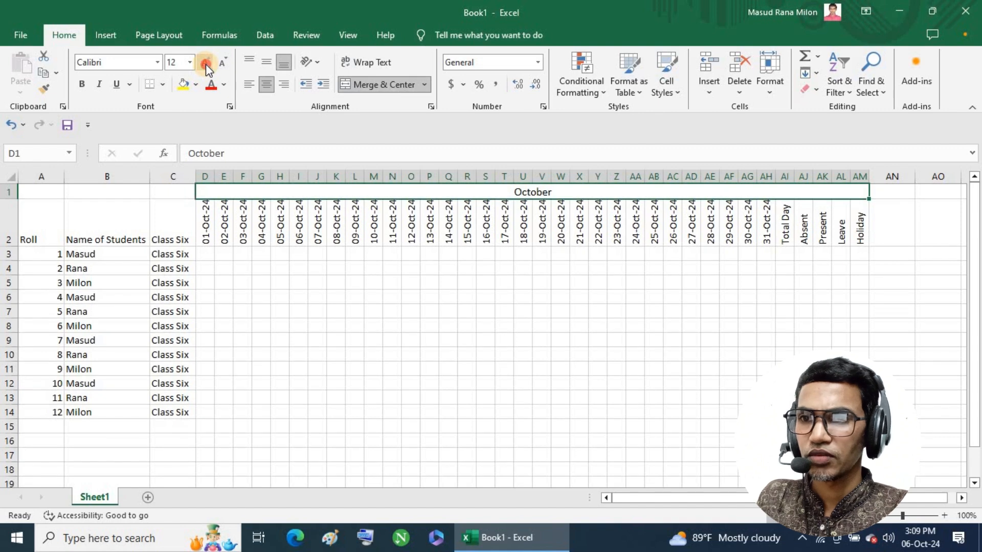
click(206, 62)
click(206, 63)
click(206, 62)
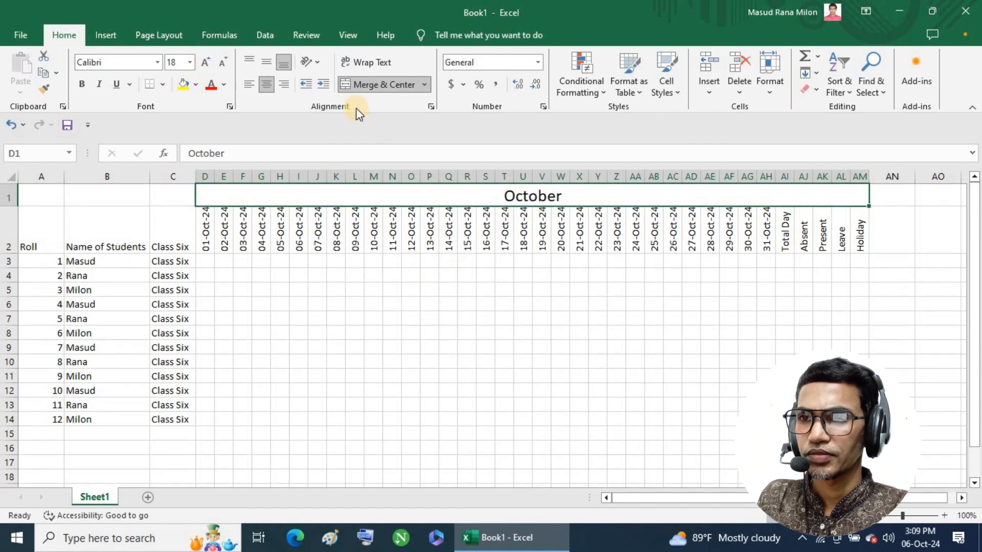
click(184, 84)
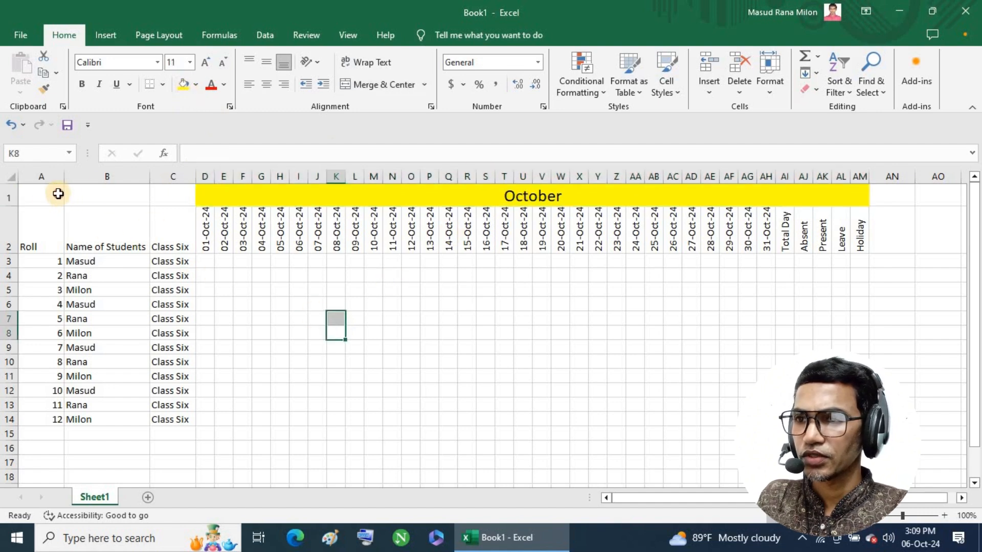
- Merge and center A1:C1 and enter the title Students Attendance
drag(57, 192, 159, 187)
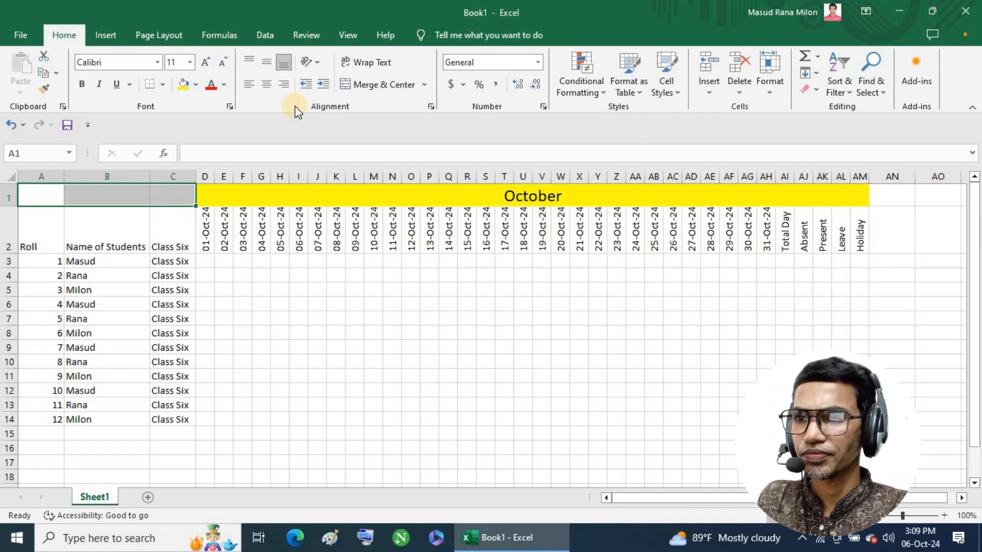
click(376, 85)
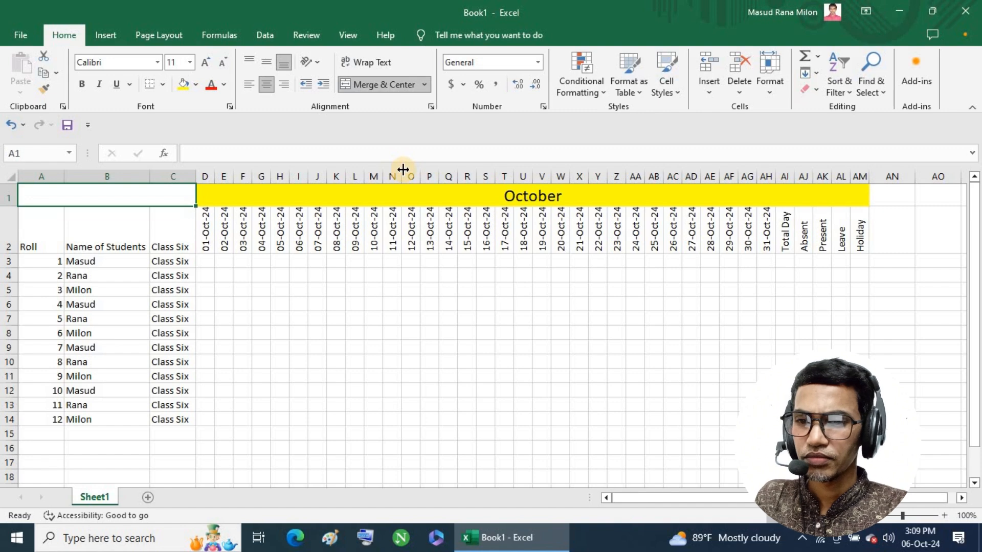
text(S)
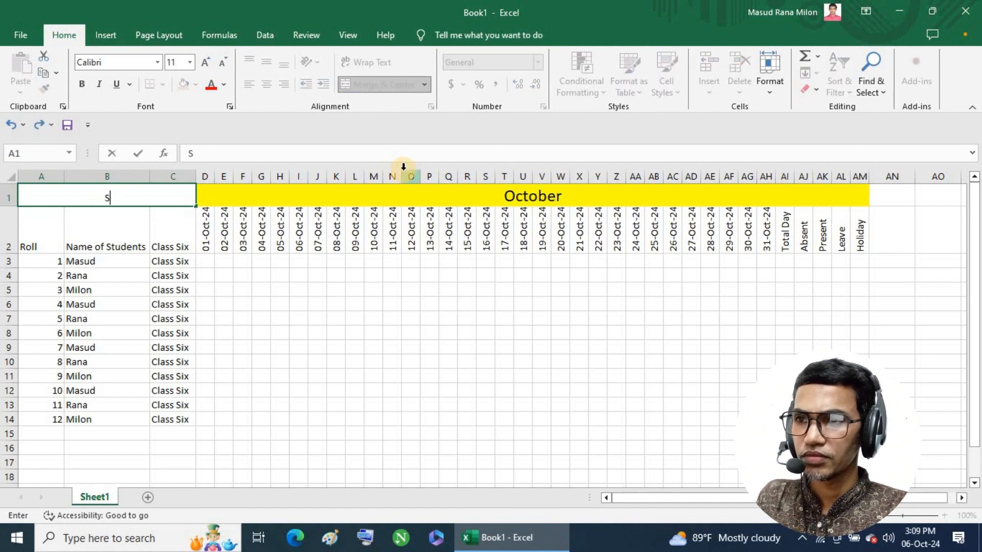
text(tuden)
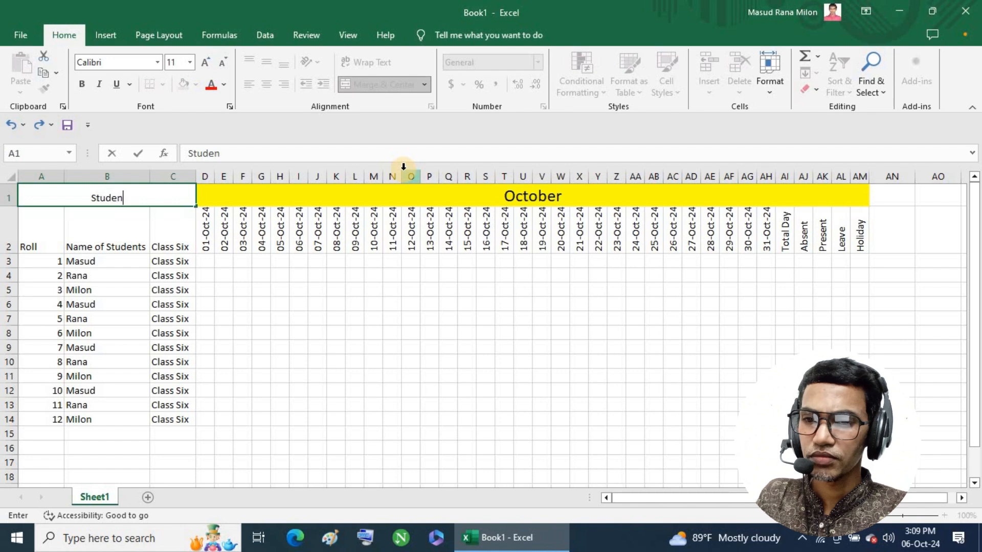
text(ts)
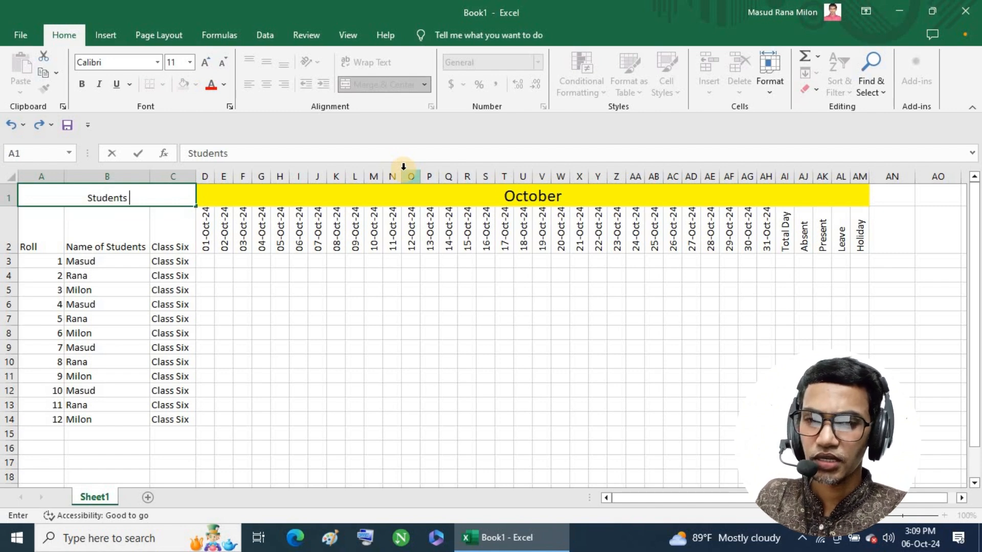
text( Atten)
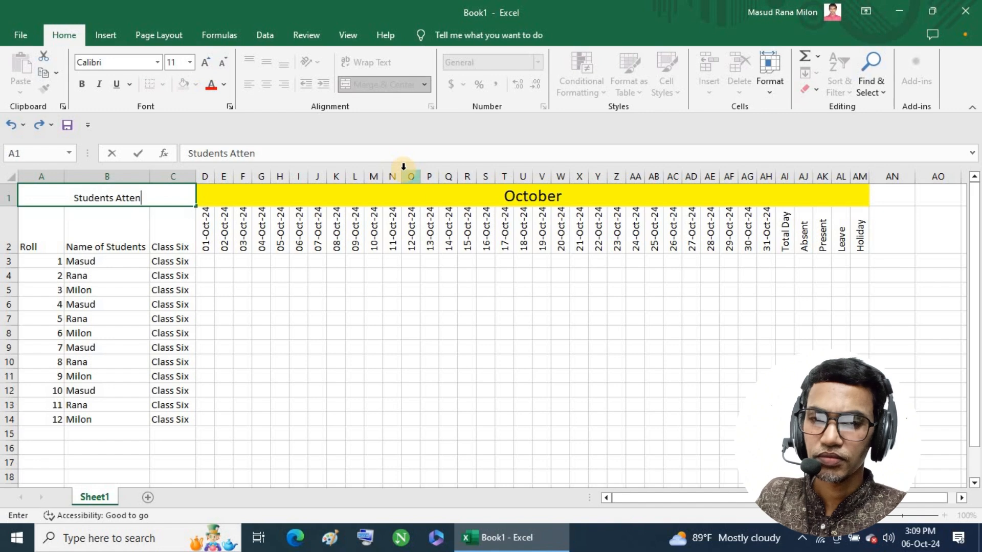
text(dance)
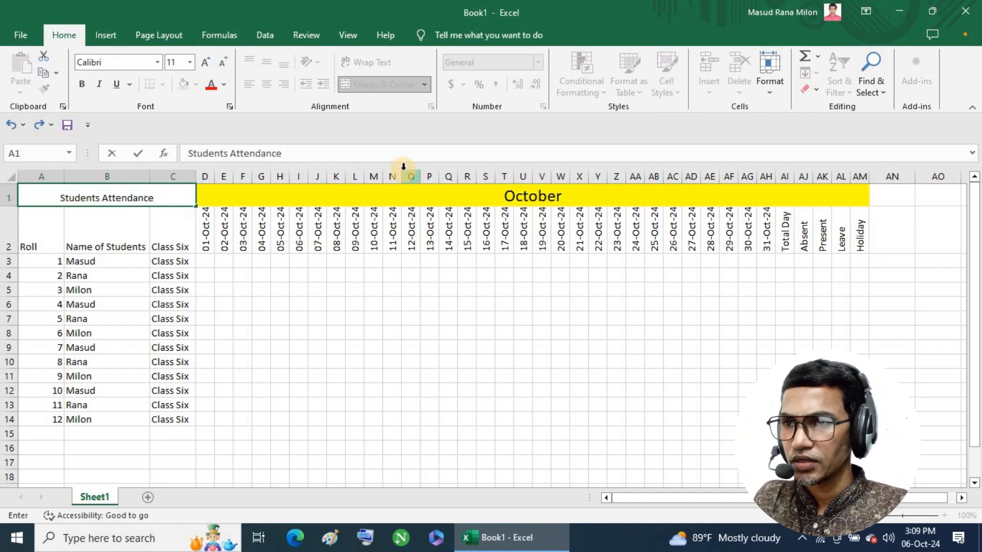
click(335, 333)
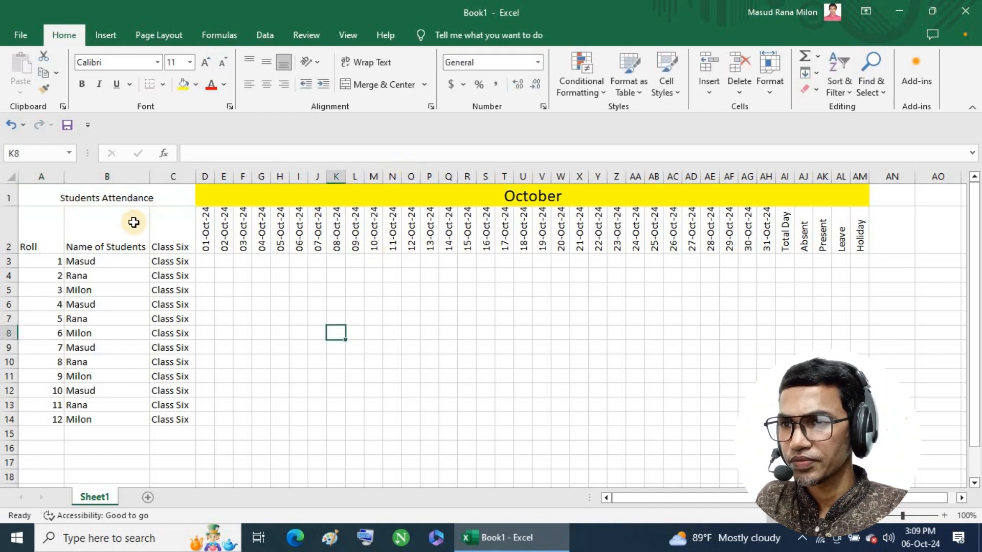
- Give the Students Attendance title a black fill and a light font color
click(122, 198)
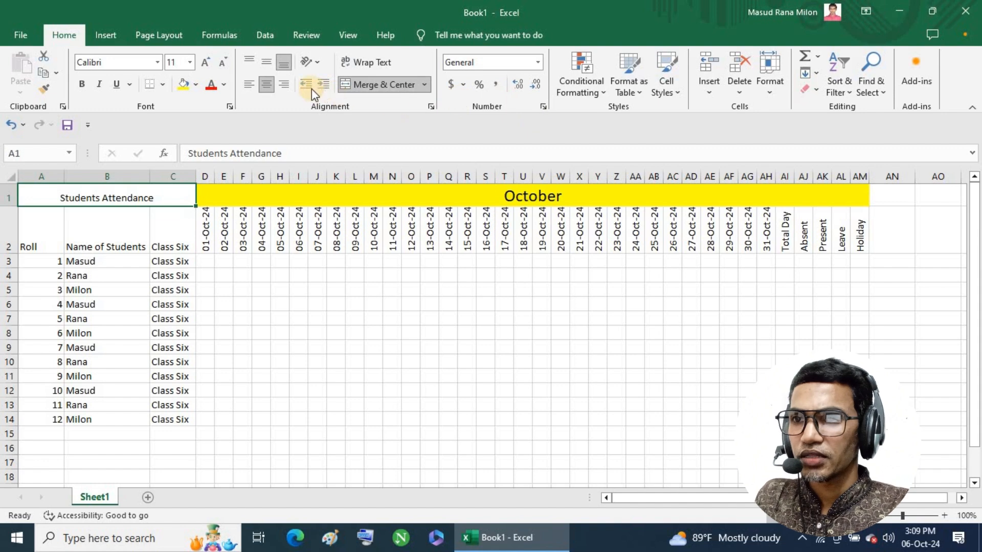
click(197, 85)
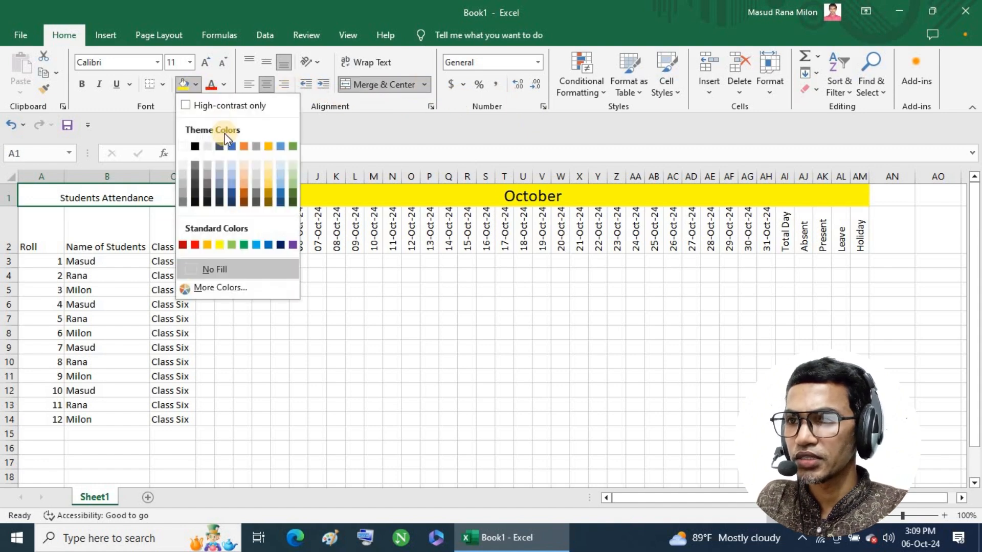
click(194, 145)
click(225, 85)
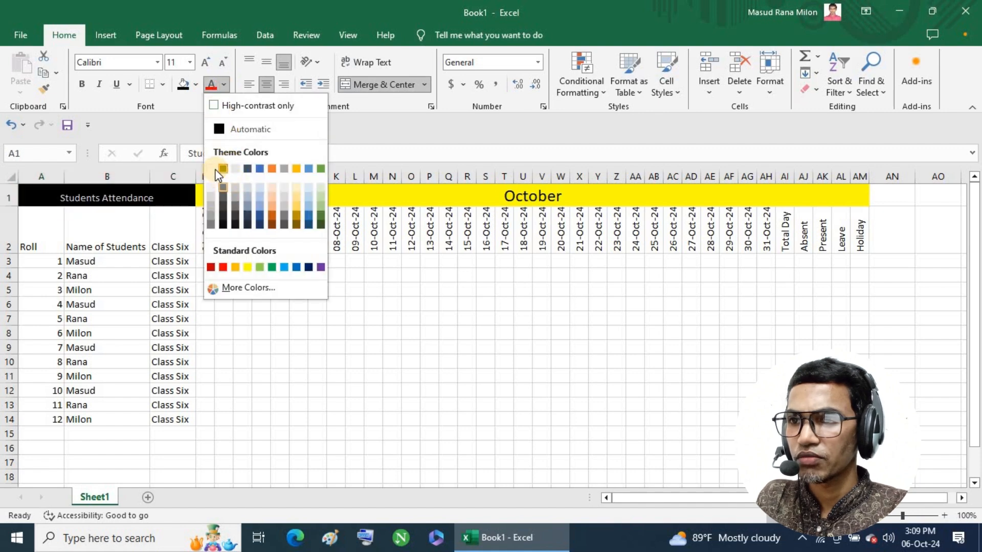
click(236, 169)
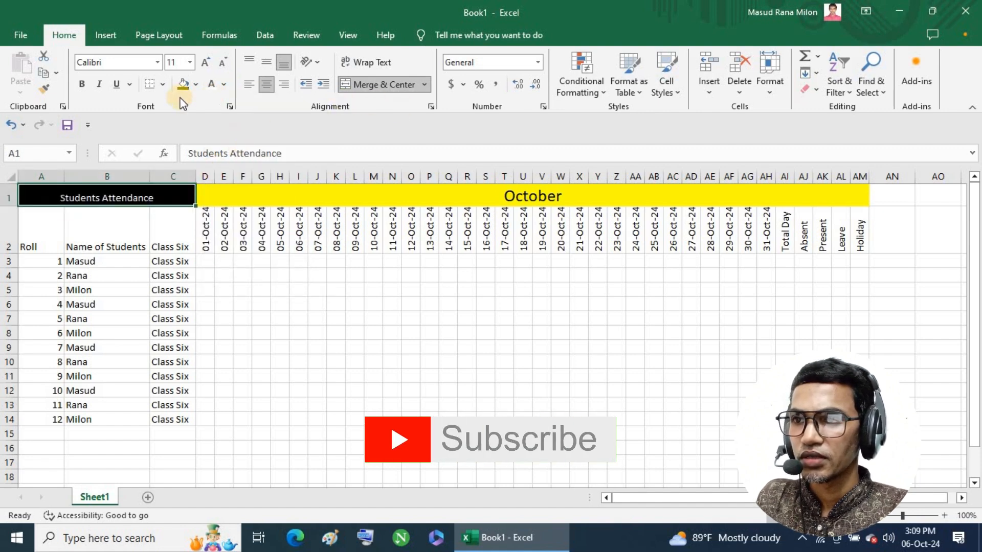
- Make the Students Attendance title bold and set its font size to 14
click(84, 84)
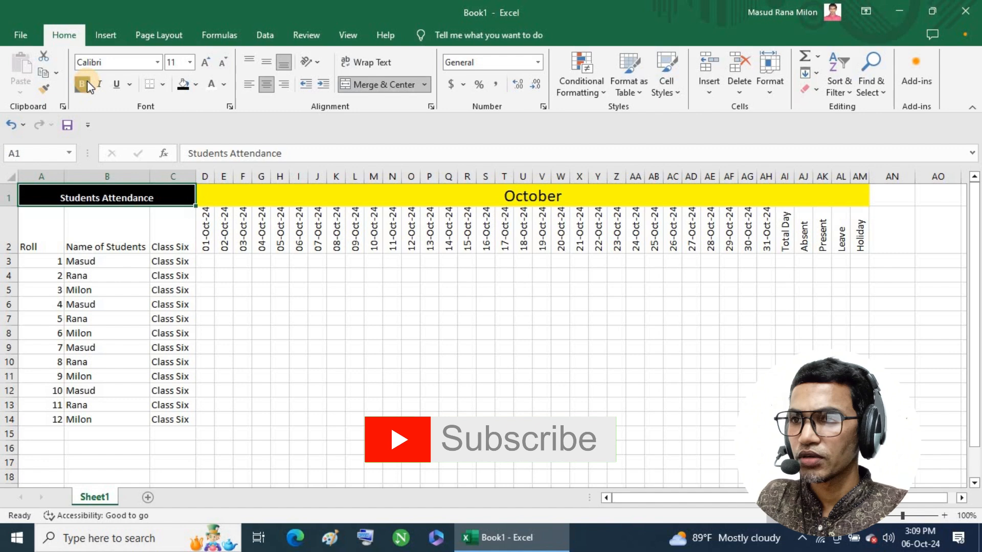
click(206, 63)
click(206, 63)
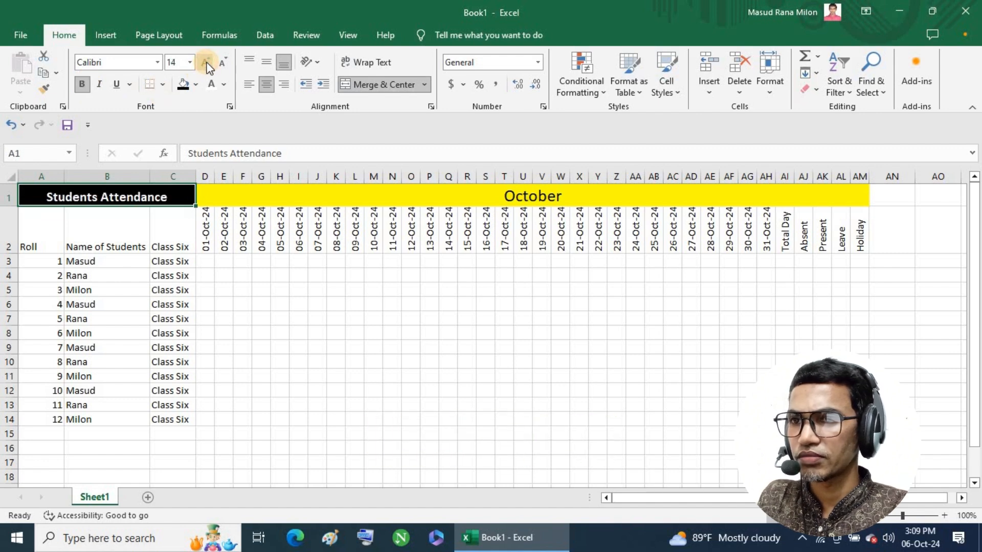
click(261, 333)
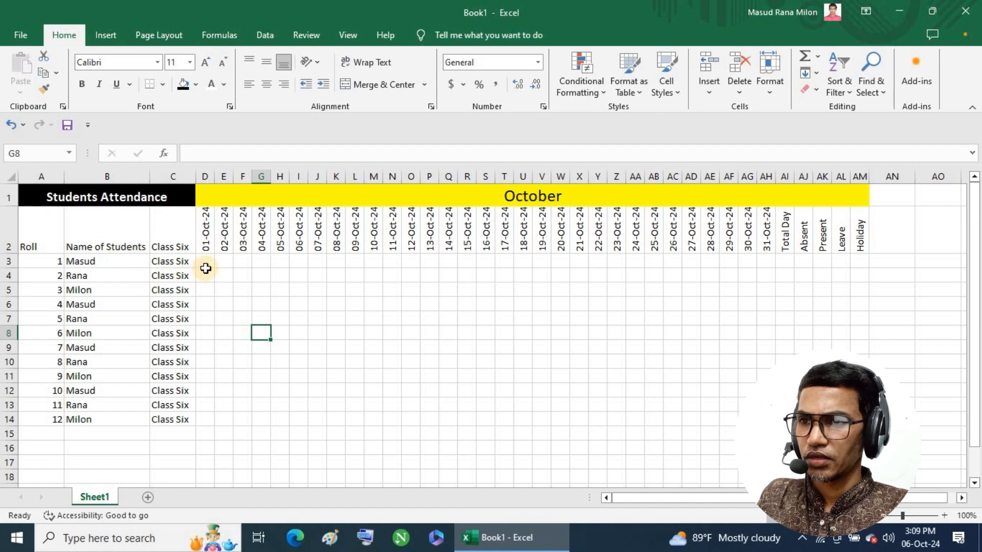
- Middle-align the Roll, Name of Students and Class Six headers in A2:C2 vertically and make them bold
click(44, 225)
drag(114, 228, 157, 227)
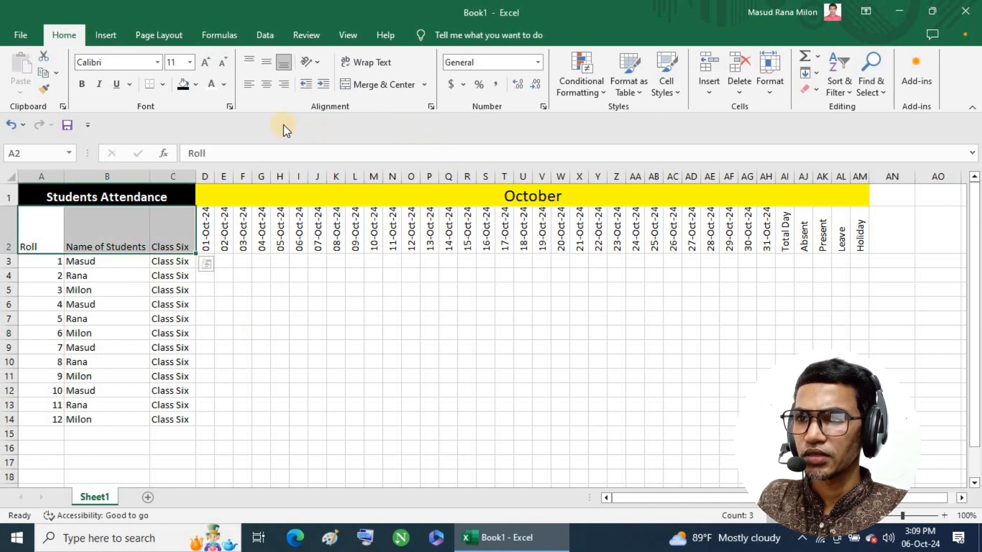
click(266, 63)
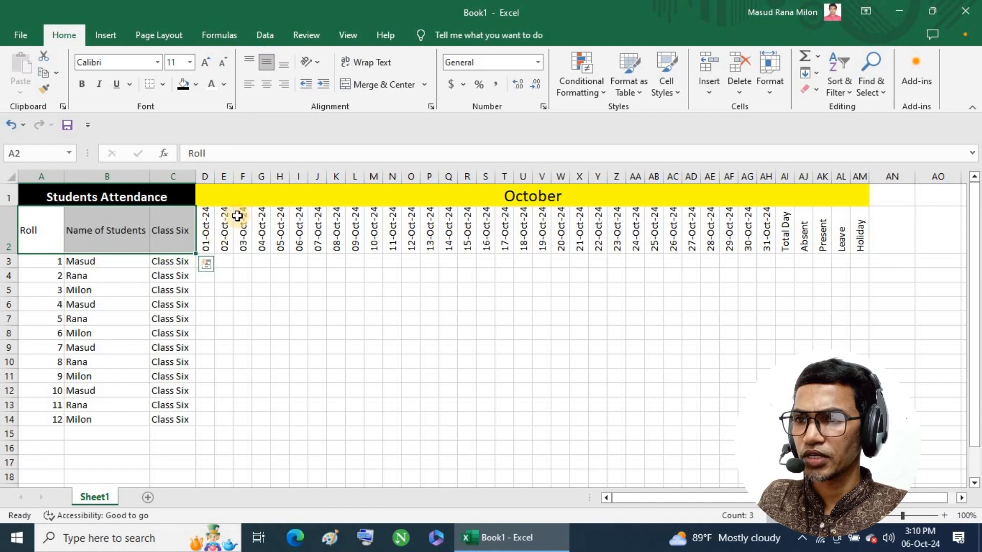
click(86, 84)
click(283, 388)
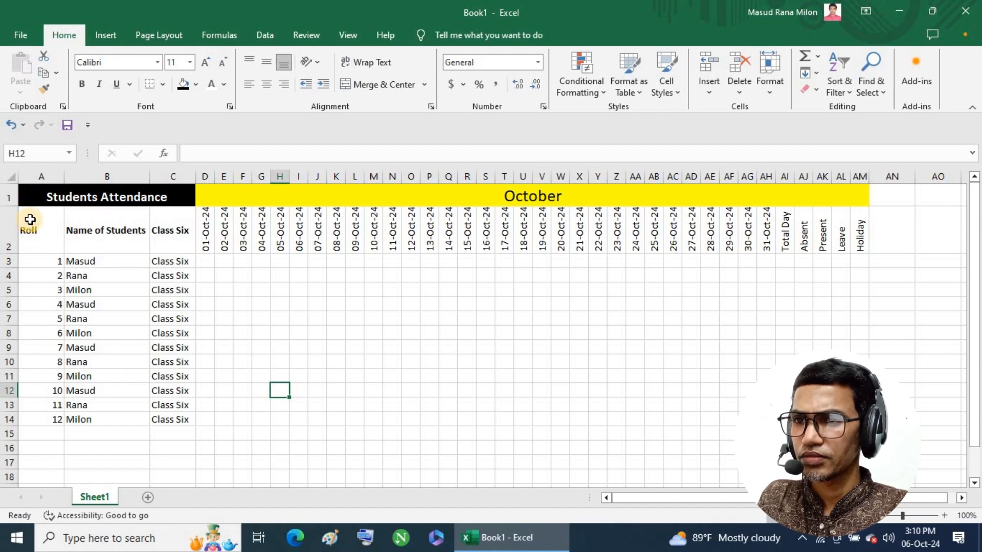
- Apply All Borders to the attendance table from A2 to AM14
drag(33, 219, 859, 420)
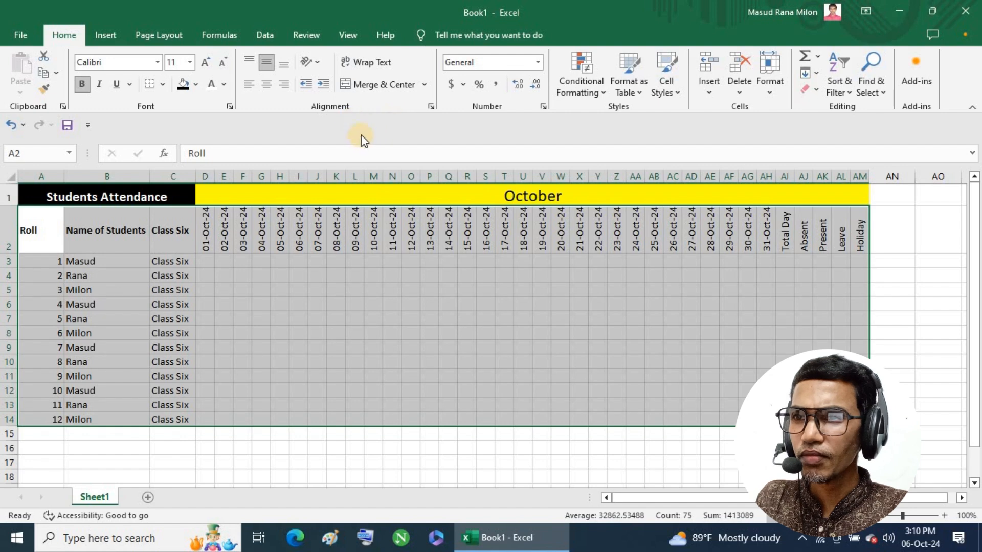
click(163, 86)
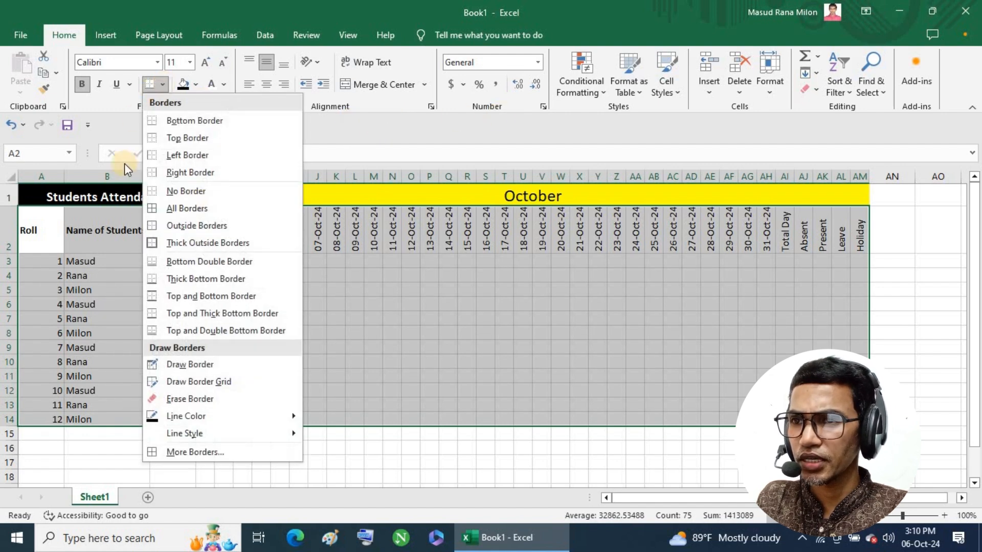
click(167, 209)
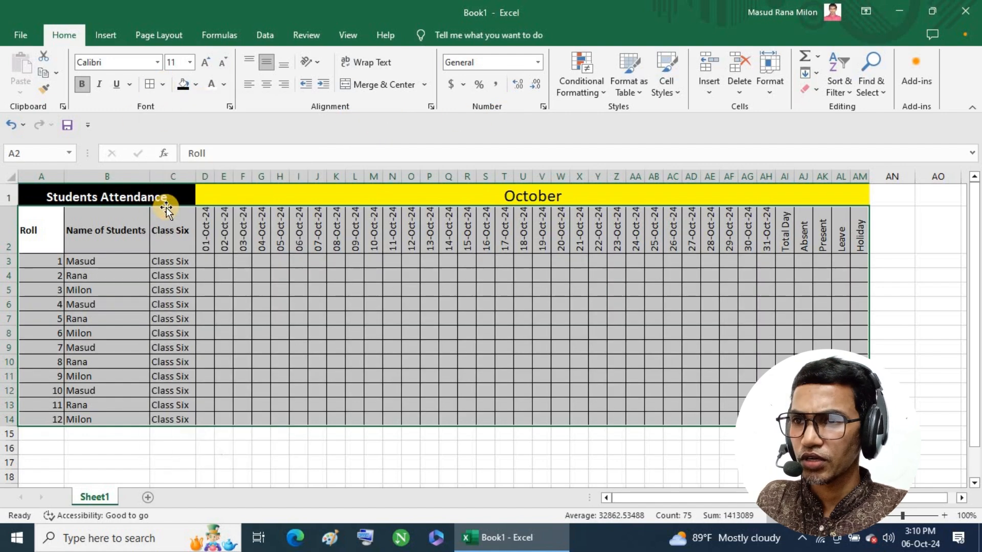
click(370, 342)
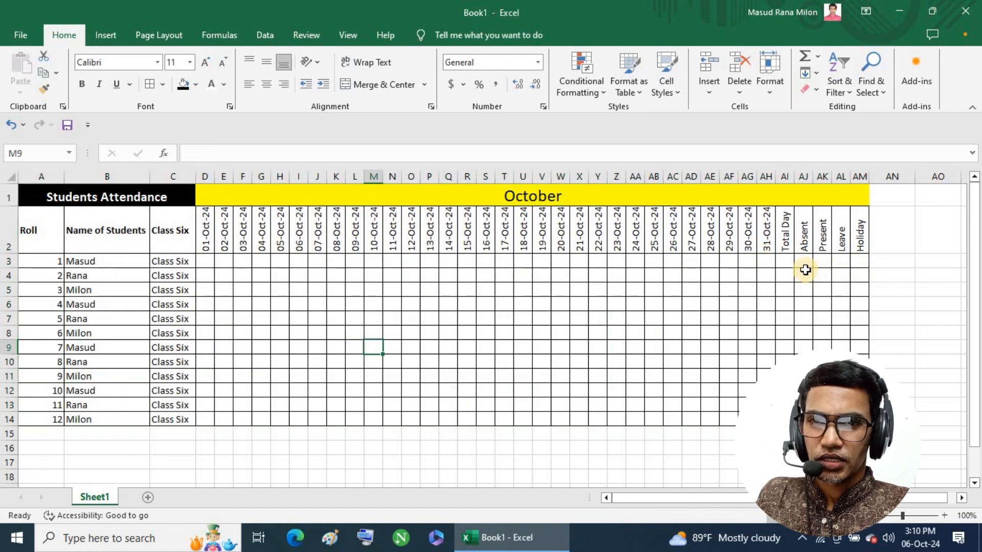
- Enter P in D3 and fill it across row 3 through AH3, covering every October date for roll 1
click(210, 262)
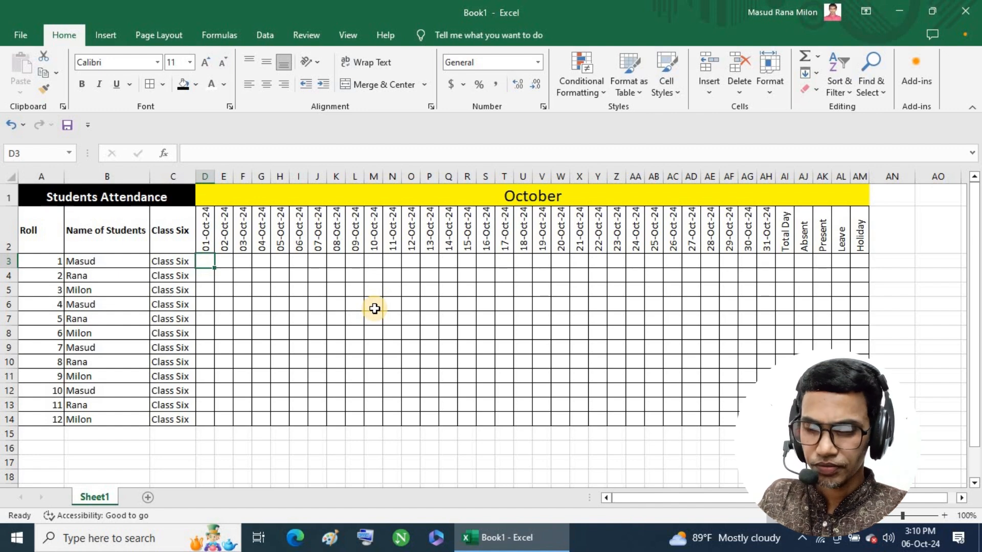
text(P)
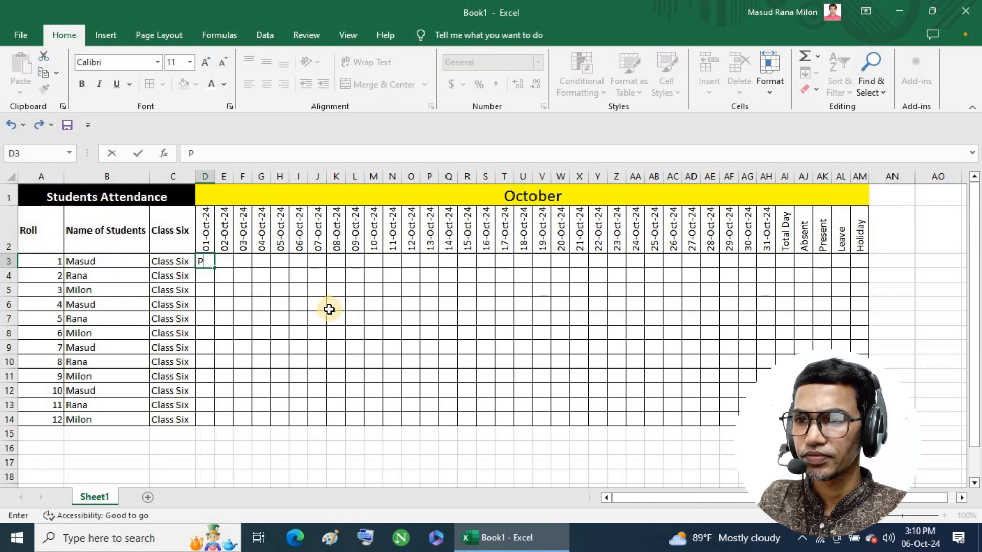
drag(214, 268, 775, 276)
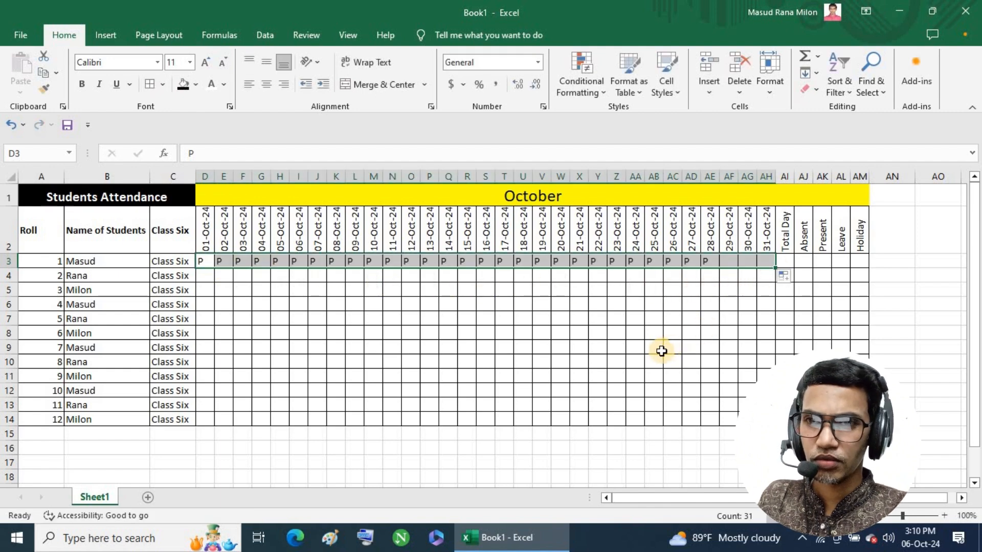
click(805, 262)
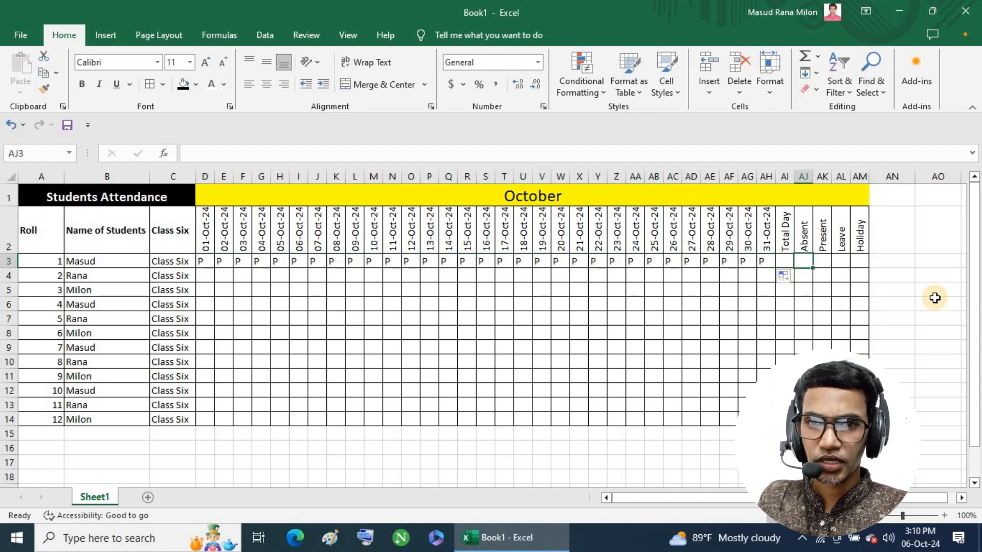
- Enter the formula =COUNTIFS(D3:AH3,"A") in AJ3 to count the absent days of roll 1
text(=)
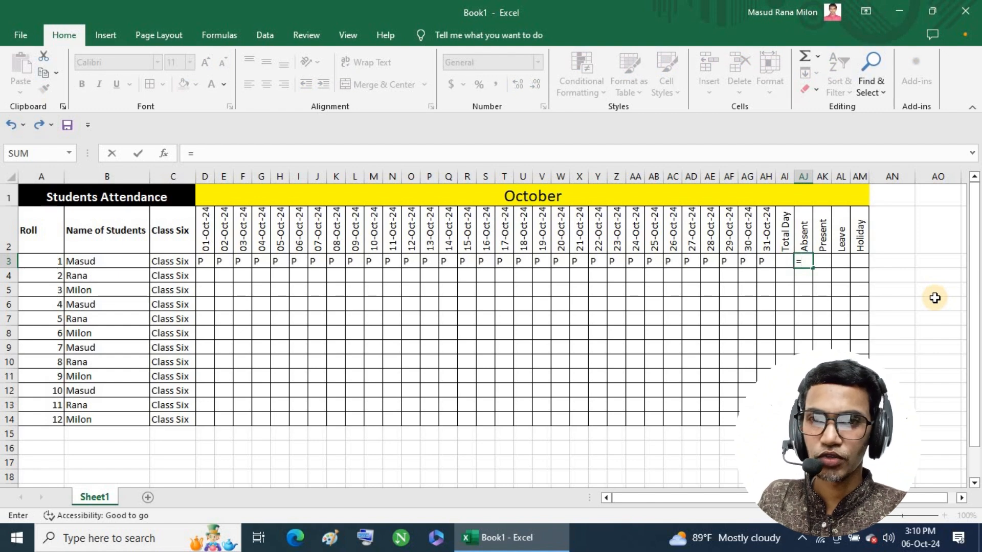
text(Cou)
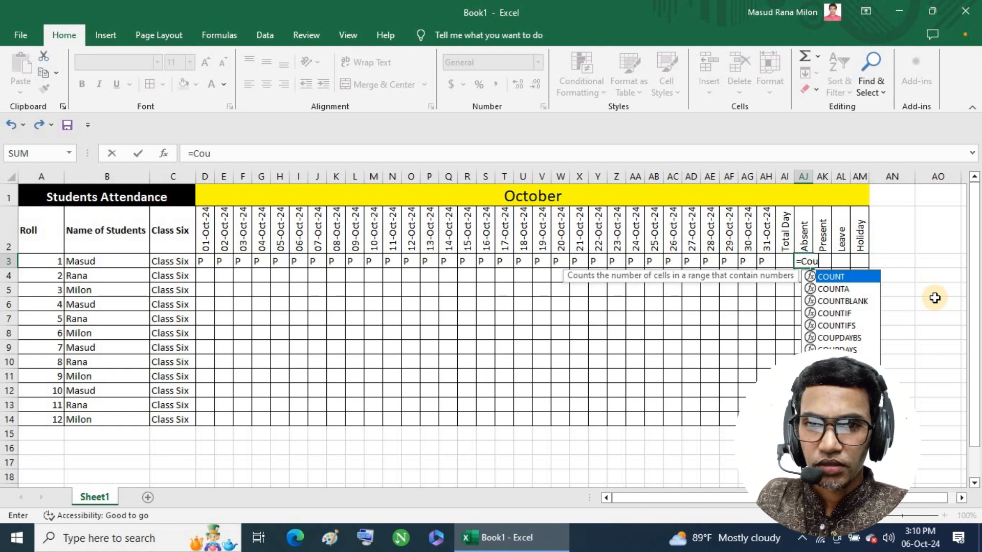
double_click(835, 326)
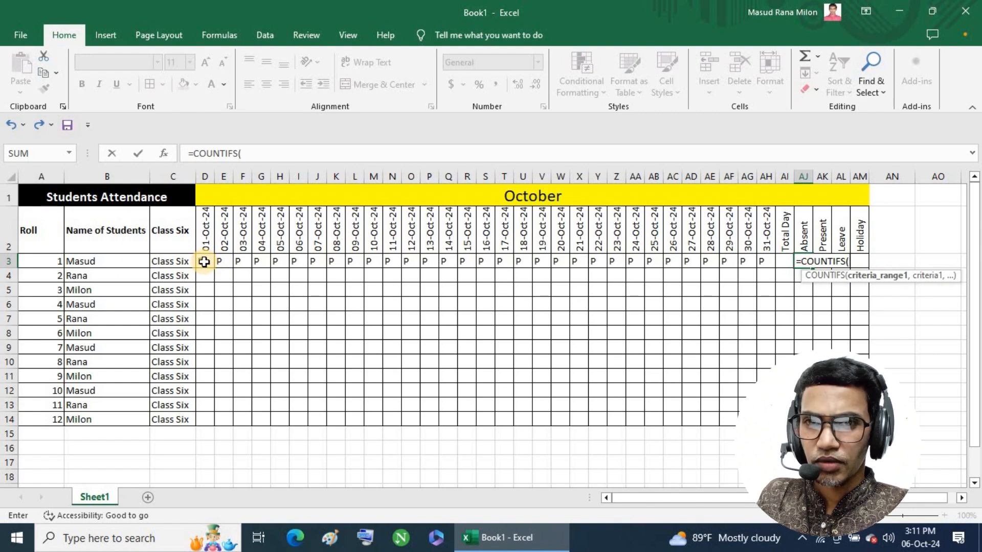
drag(242, 262, 763, 261)
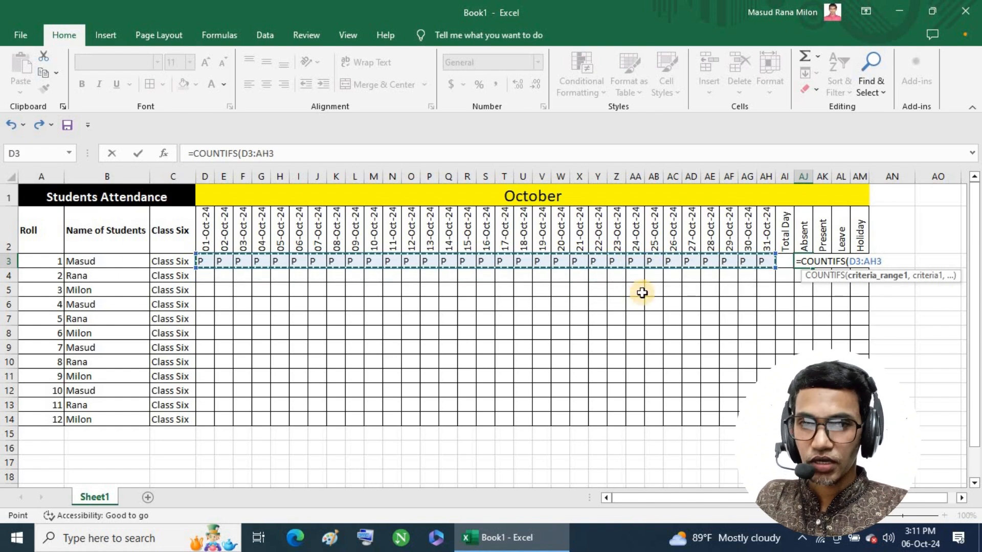
text(,)
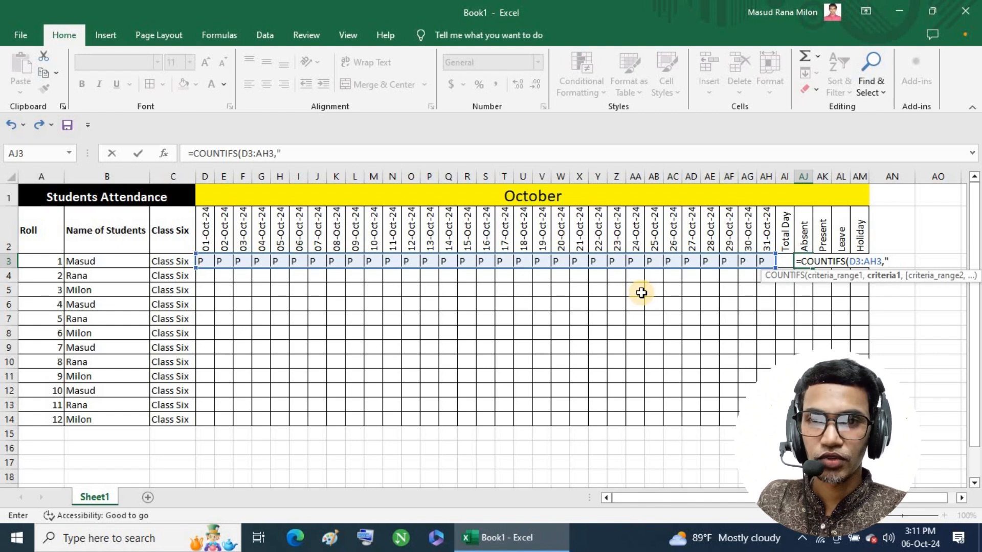
text("A")
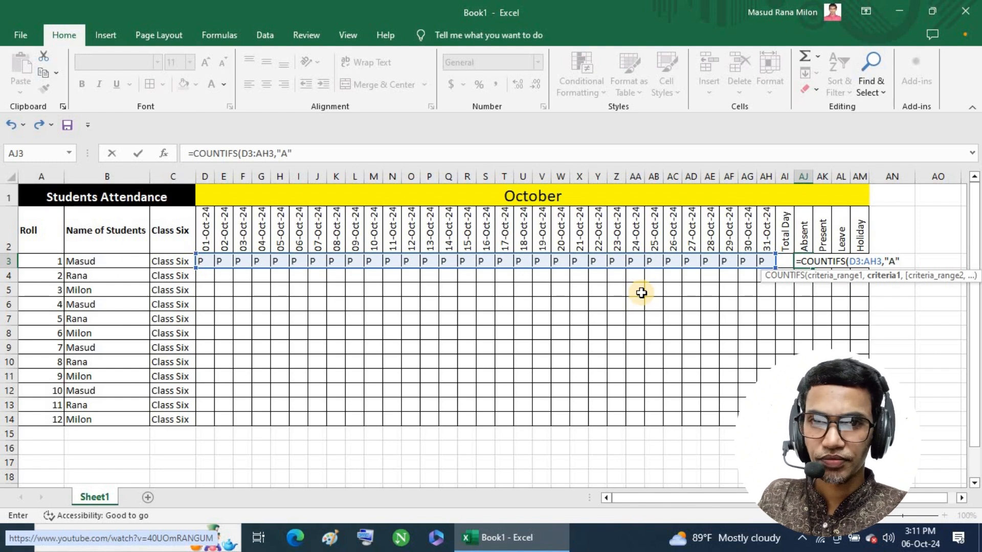
text())
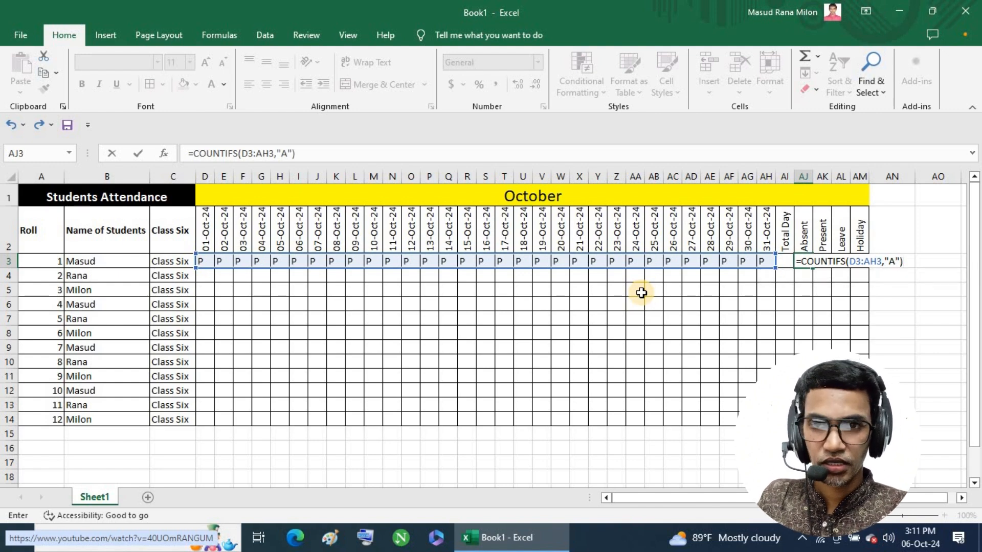
key(Return)
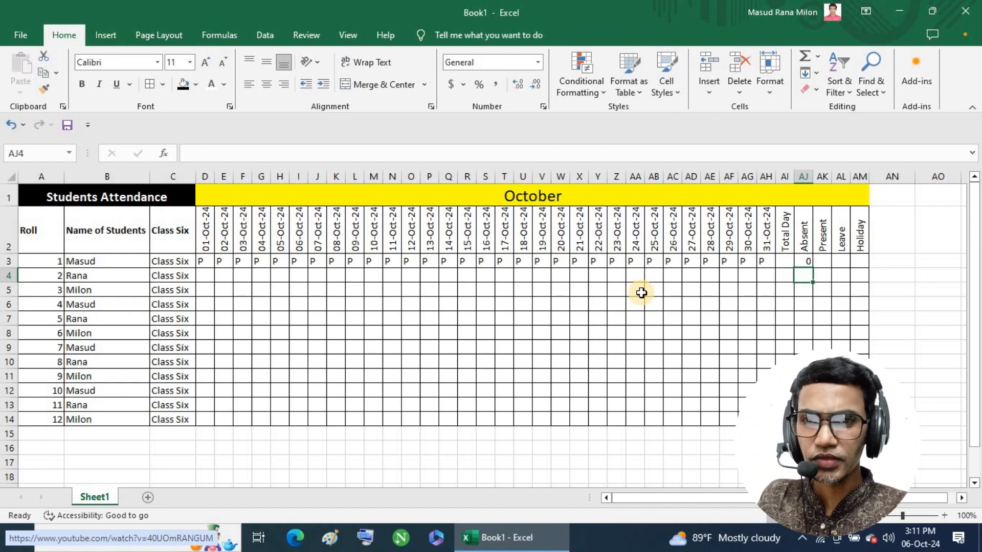
- Enter the formula =COUNTIFS(D3:AH3,"P") in AK3 to count the present days of roll 1
click(821, 263)
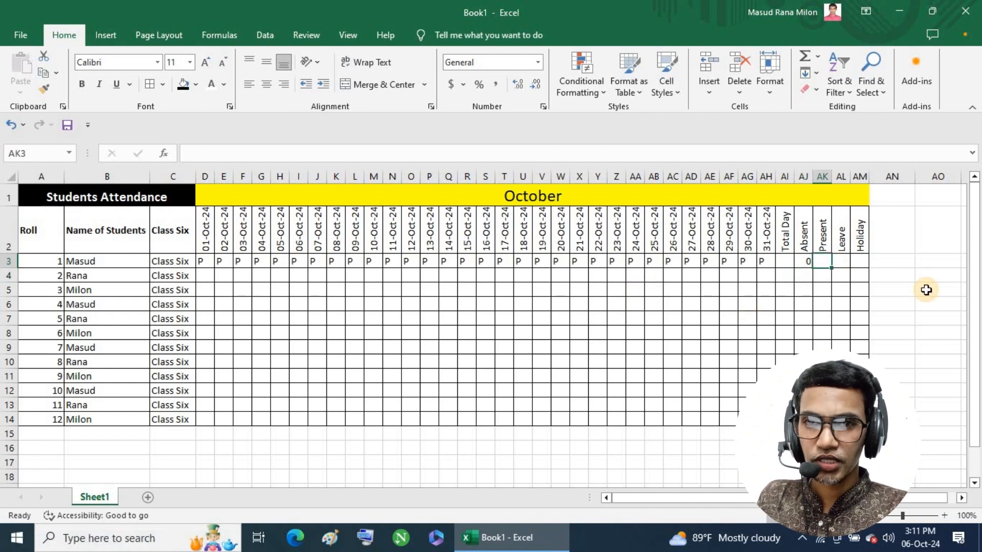
text(=)
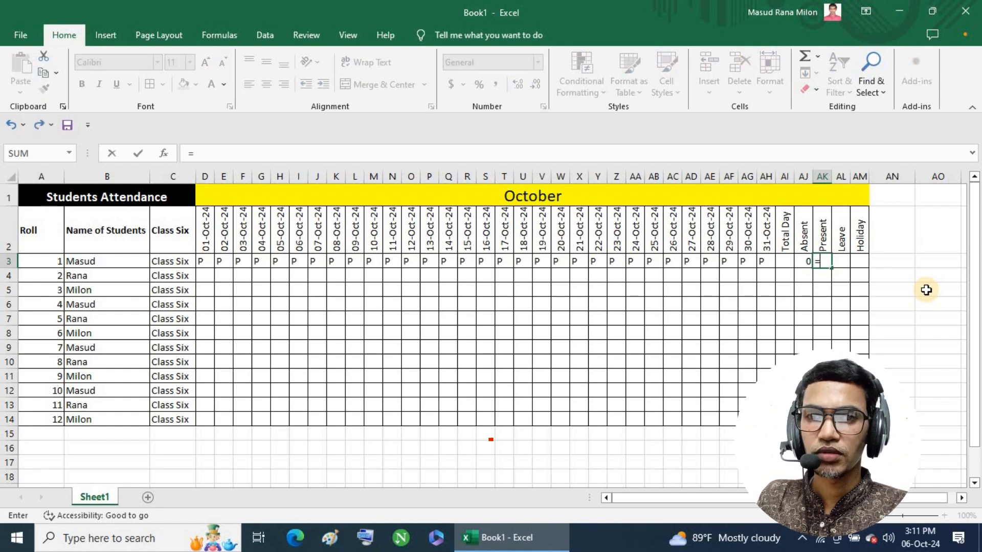
text(Coun)
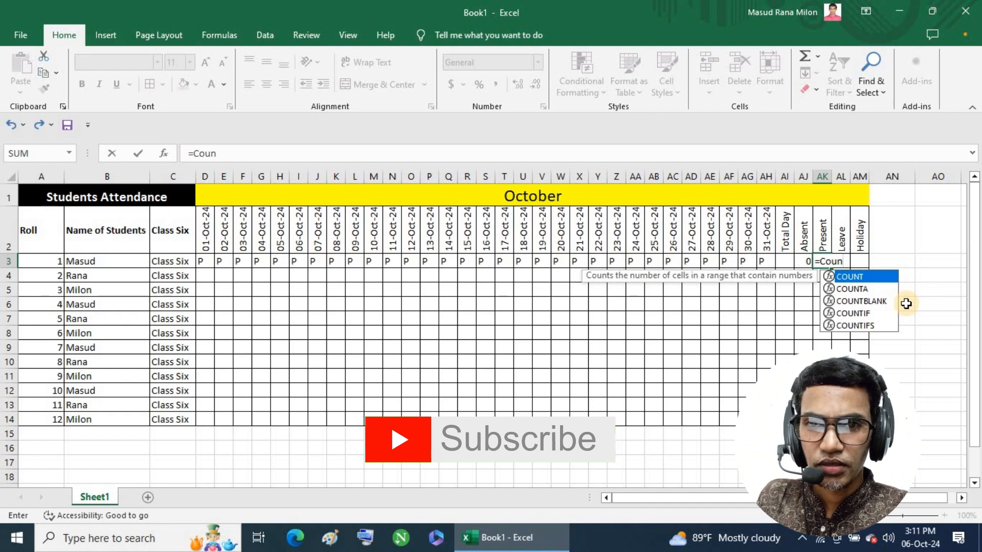
click(865, 326)
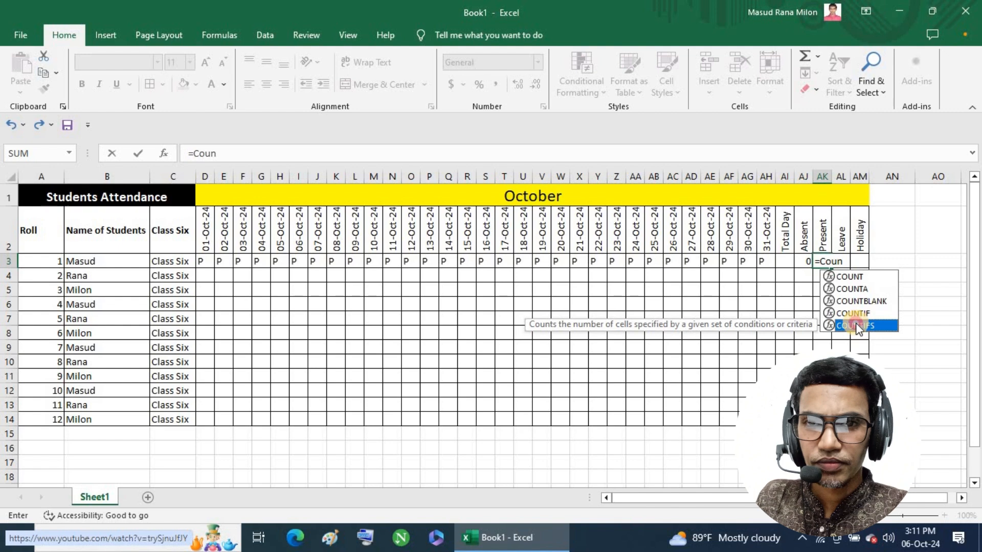
double_click(858, 326)
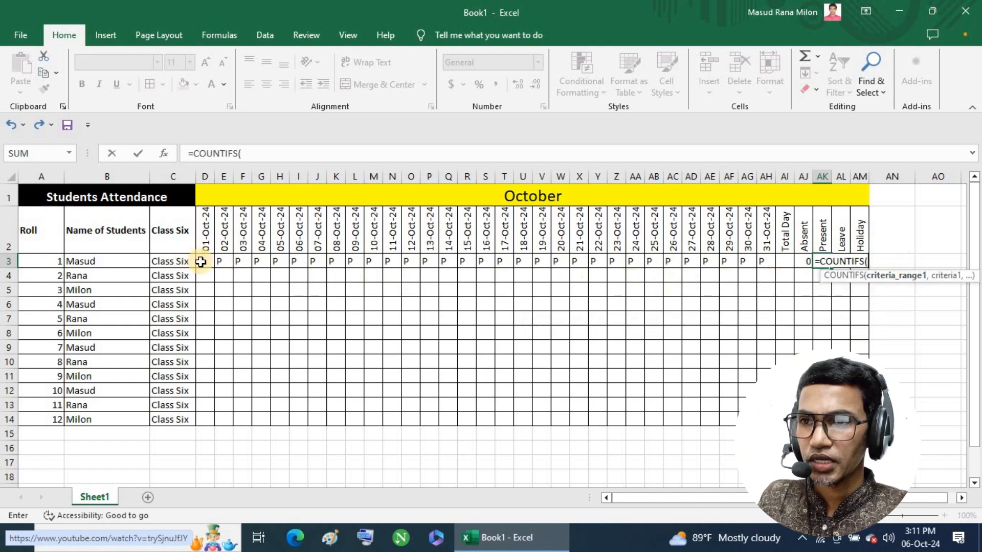
drag(201, 262, 769, 263)
text(,)
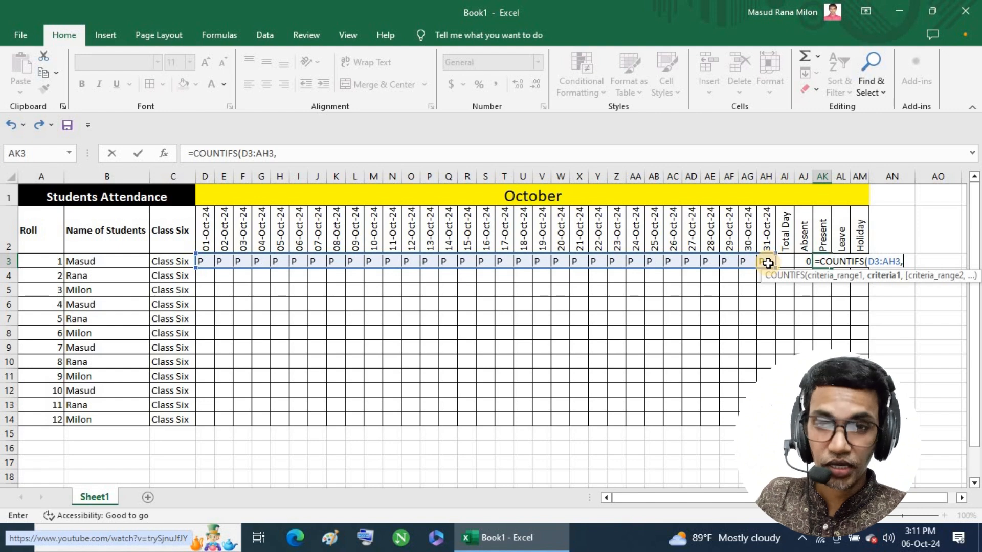
text("P)
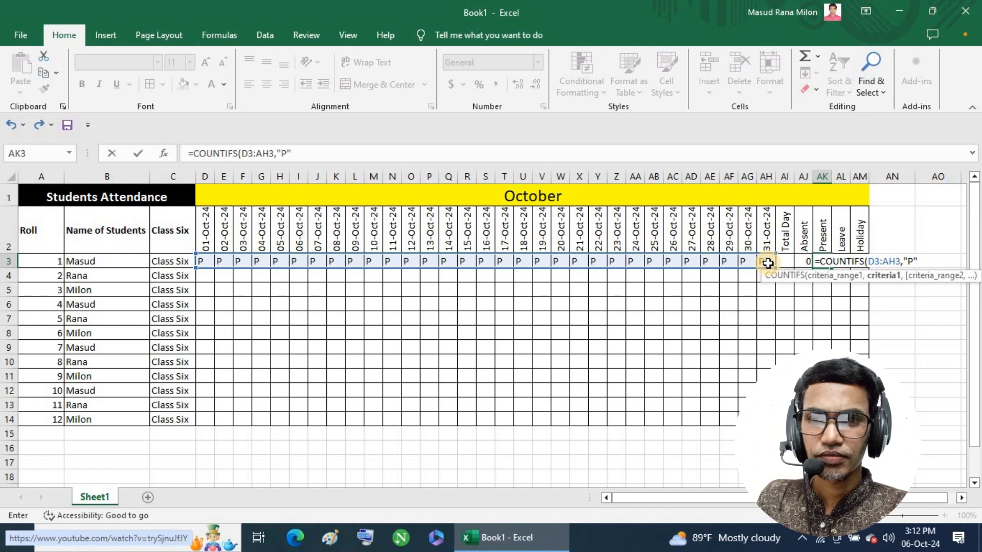
text())
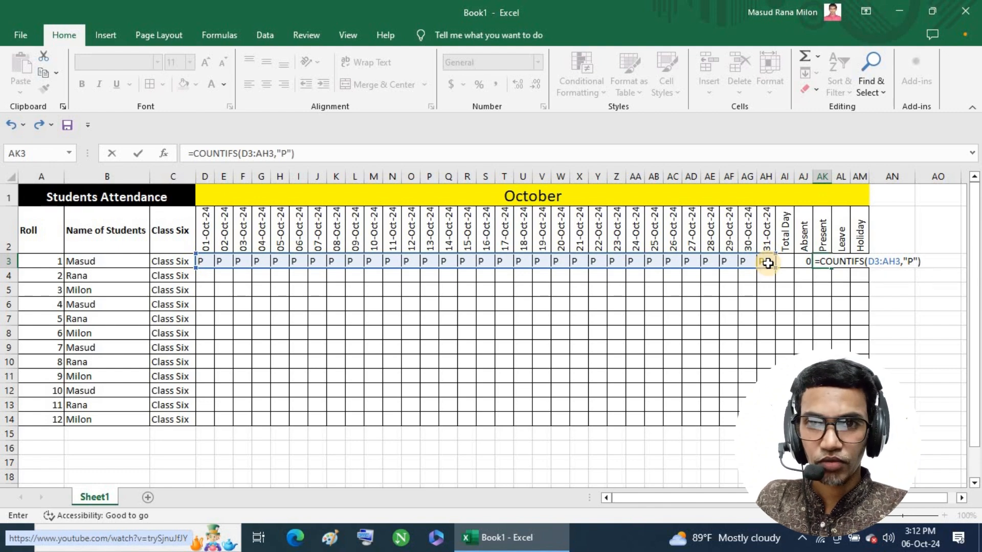
key(Return)
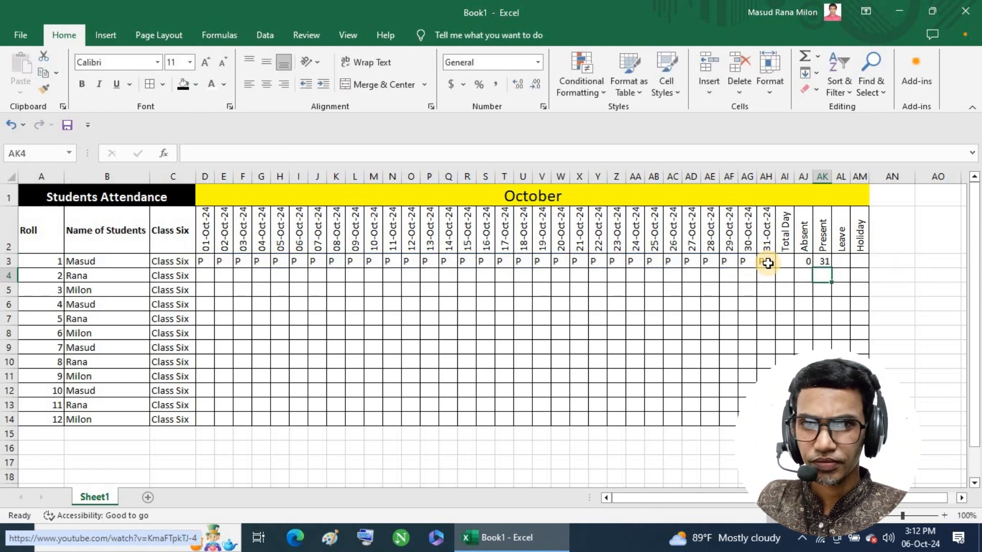
- Enter the formula =COUNTIFS(D3:AH3,"L") in AL3 to count the leave days of roll 1
click(841, 261)
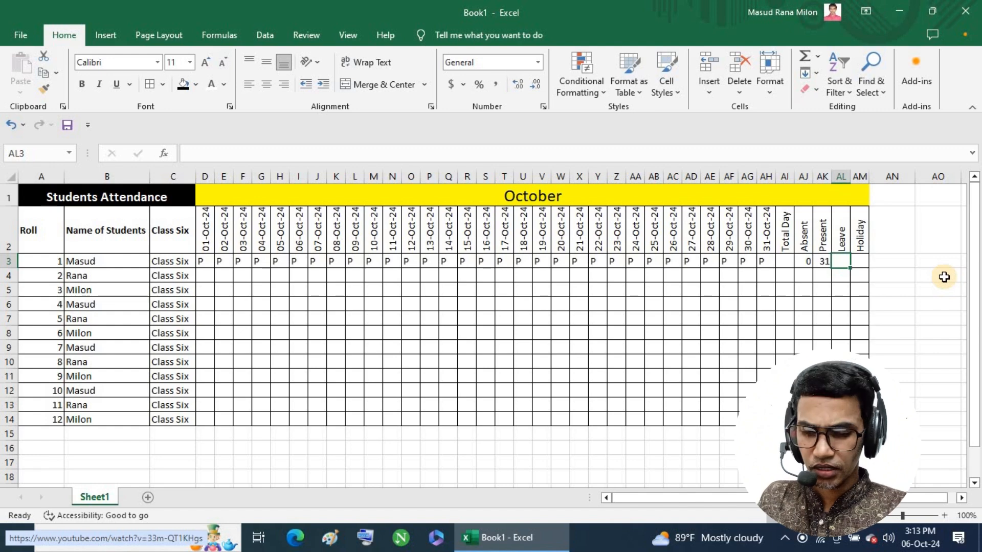
text(=)
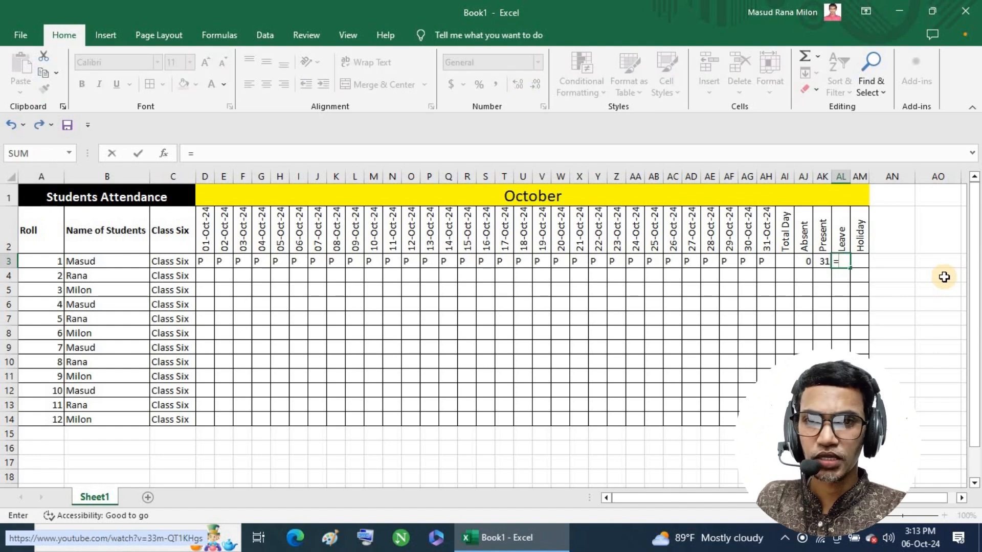
text(Coun)
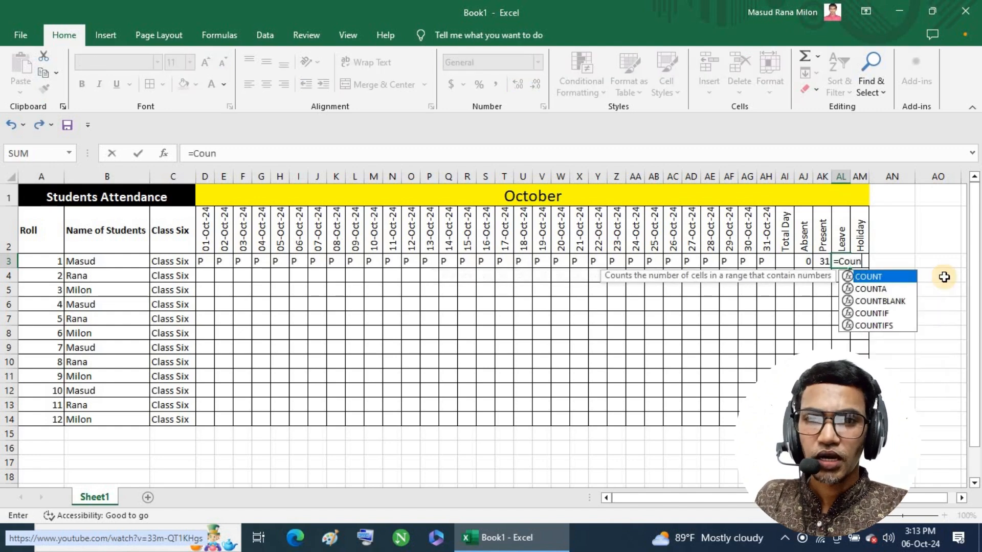
double_click(883, 328)
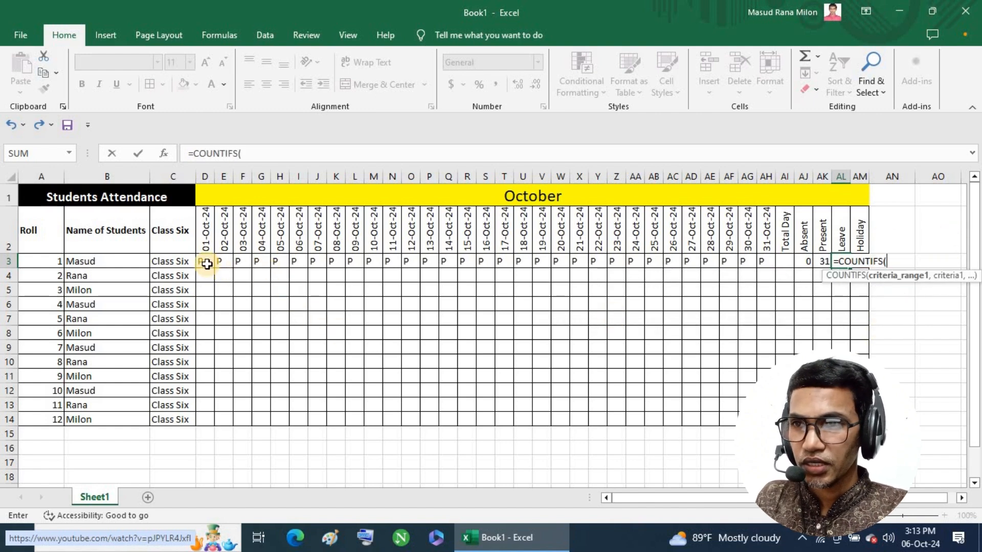
drag(207, 264, 761, 267)
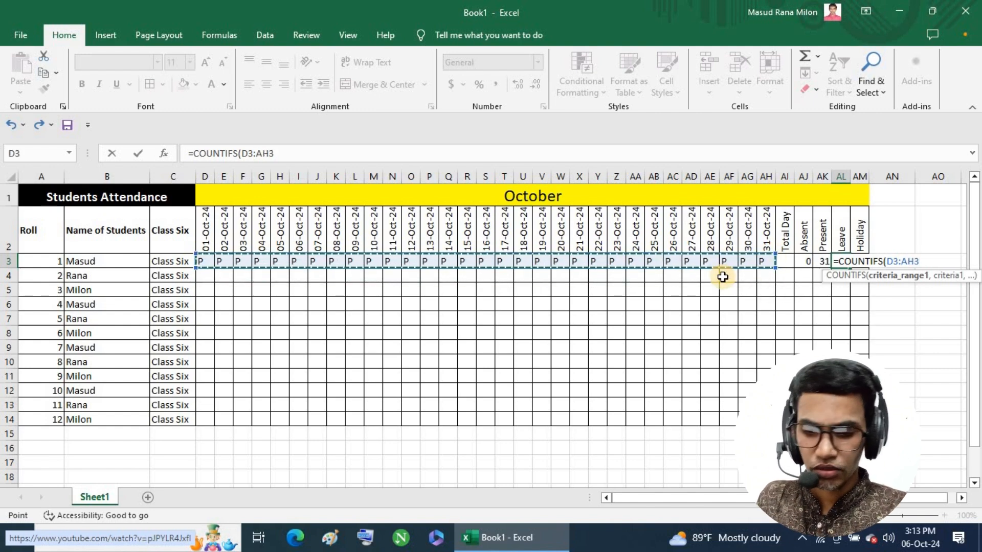
text(,)
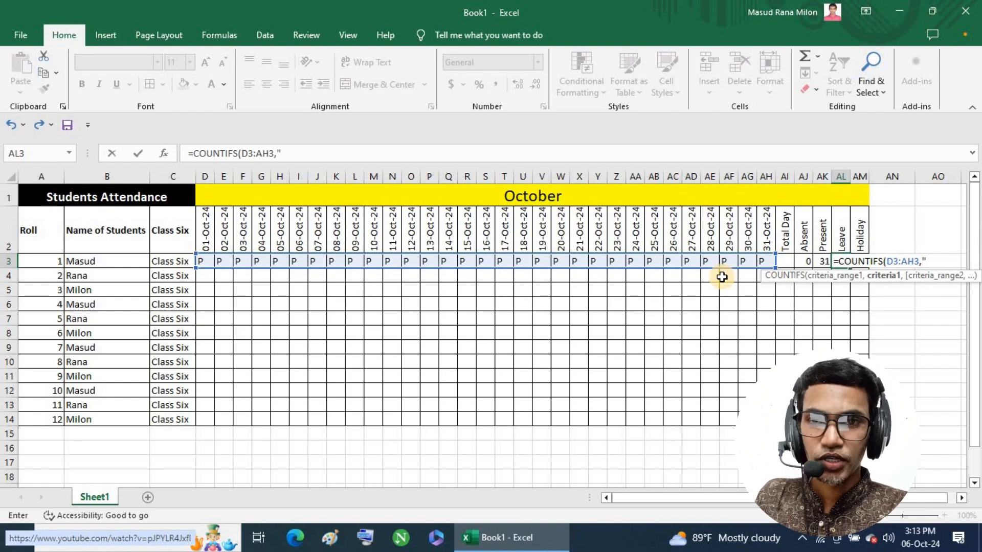
text("L)
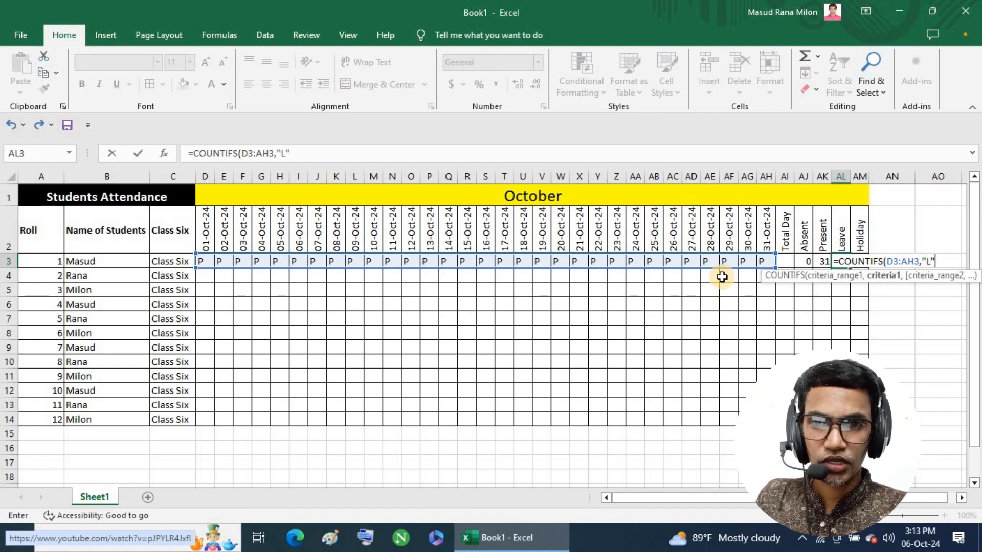
text("))
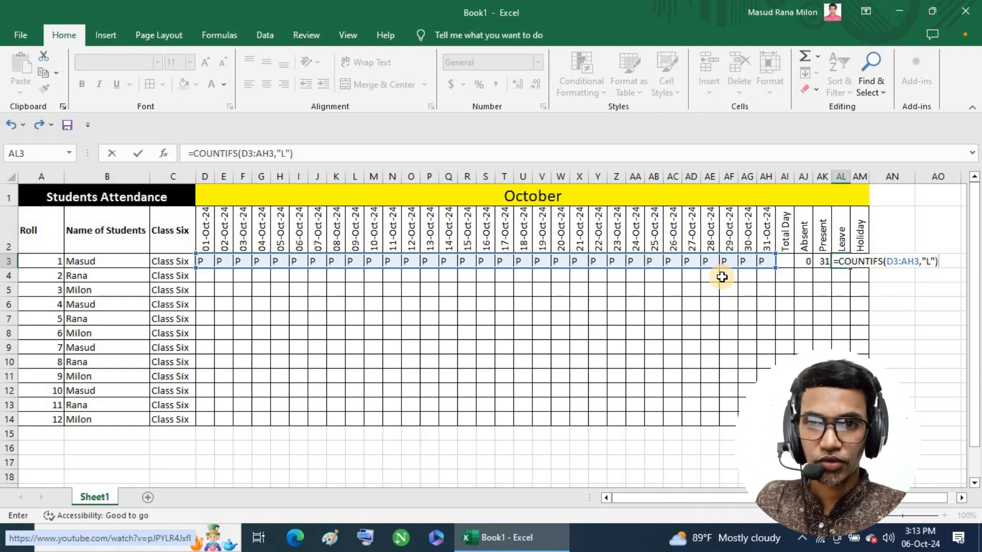
key(Return)
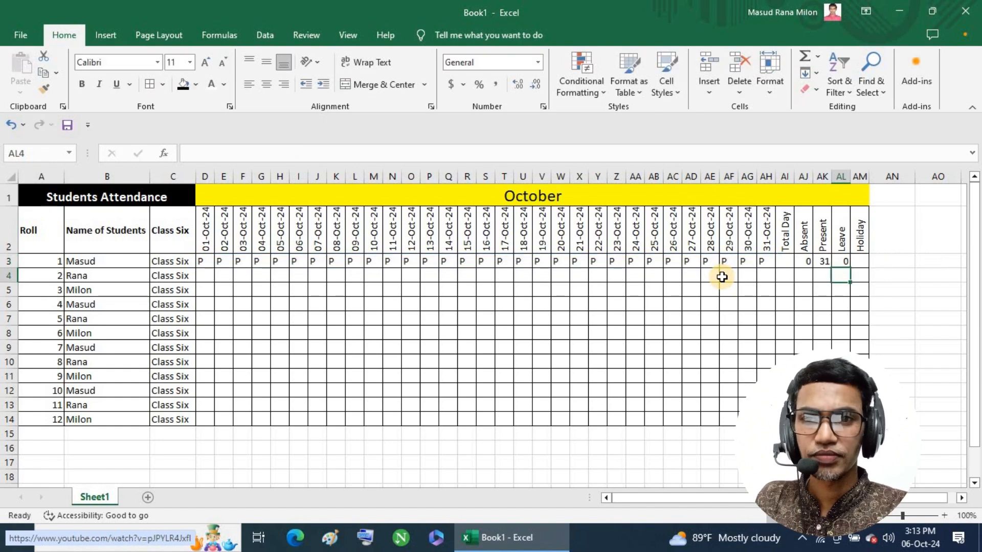
- Enter the formula =COUNTIFS(D3:AH3,"H") in AM3 to count the holidays of roll 1
click(859, 264)
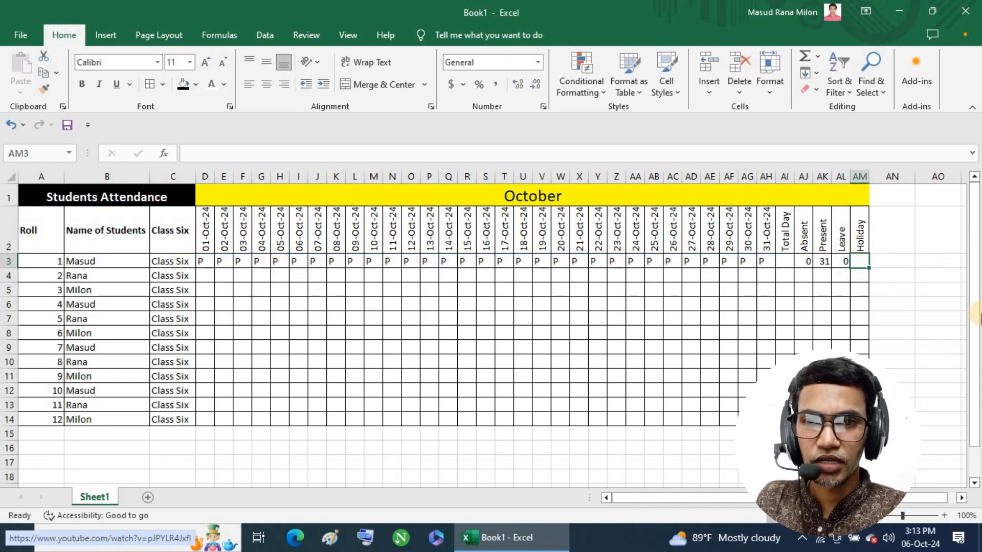
text(=)
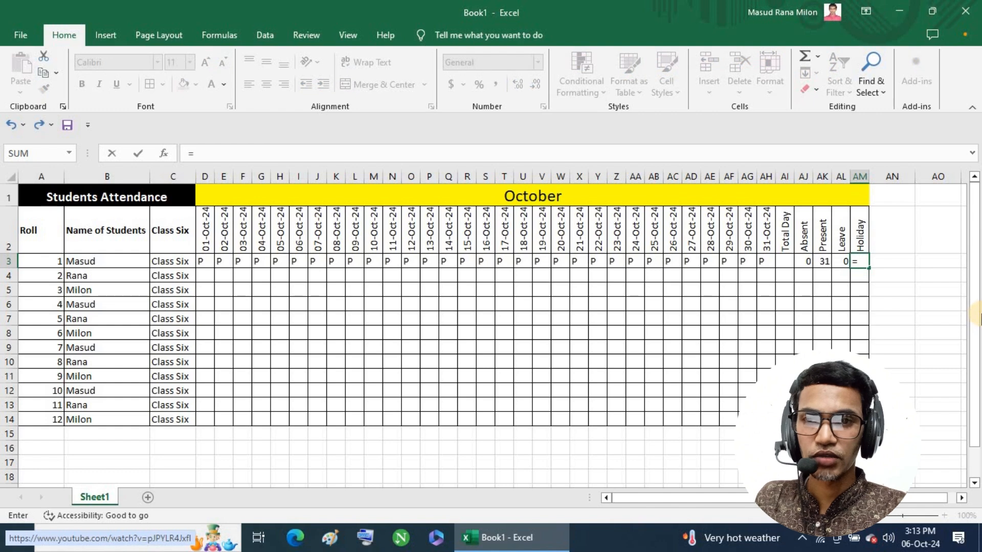
text(Coun)
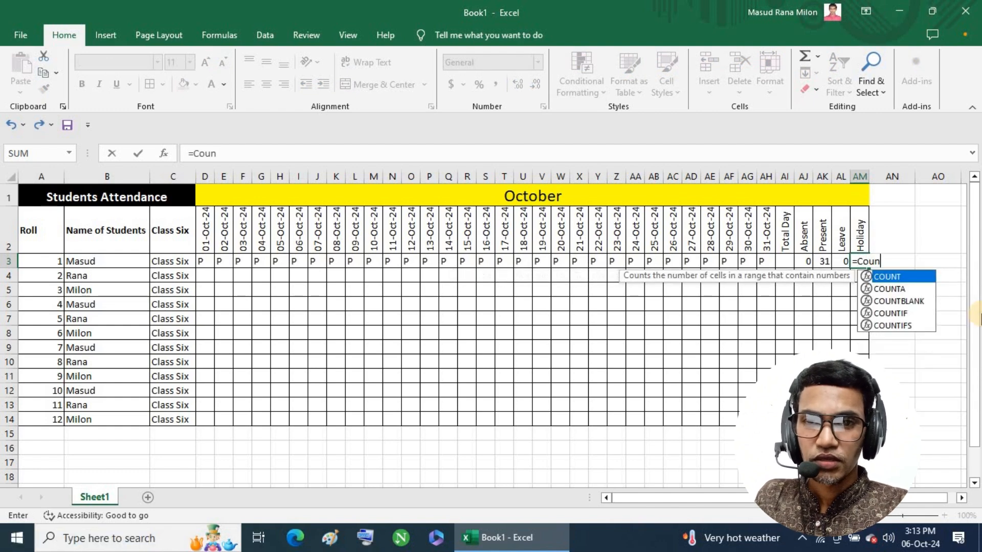
click(902, 326)
double_click(902, 326)
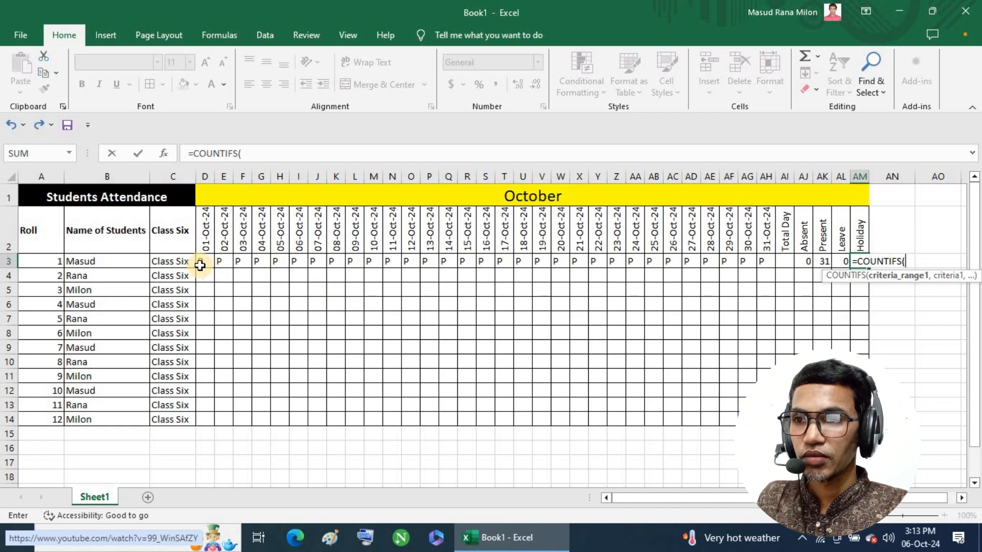
drag(203, 262, 766, 262)
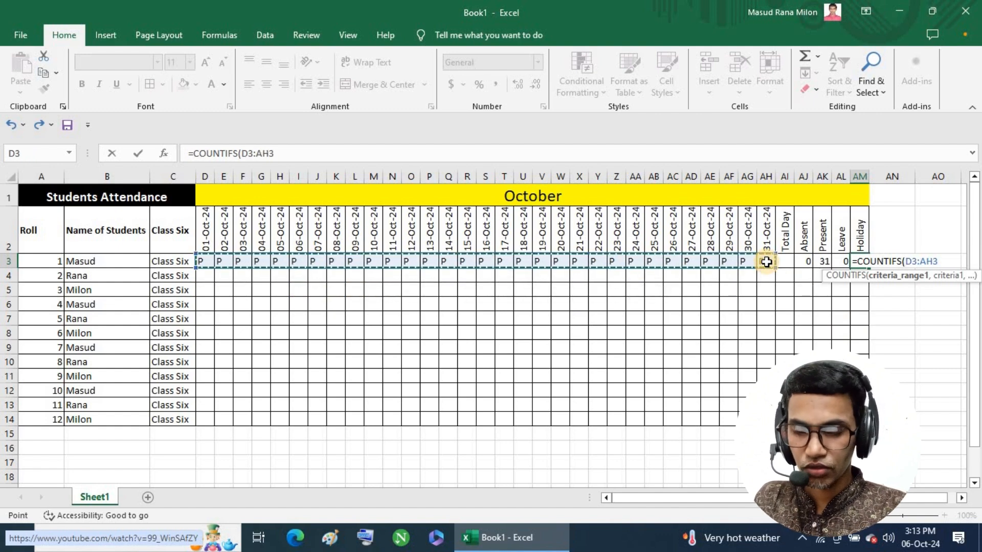
text(,)
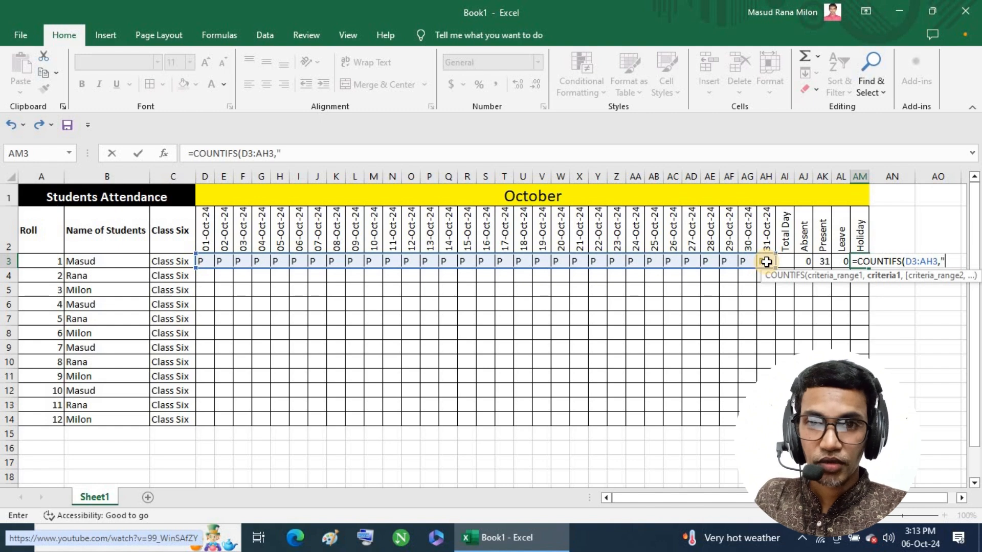
text("H)
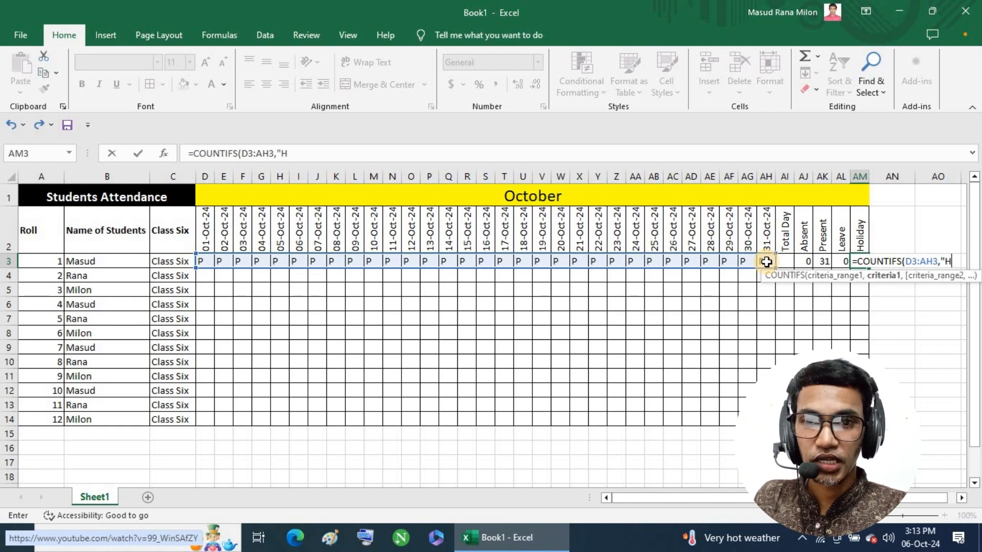
text(")
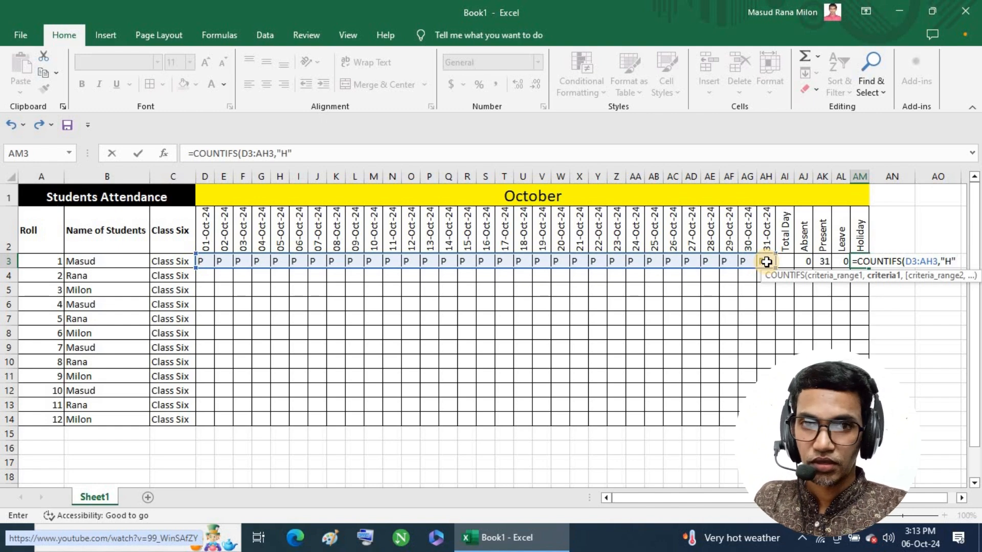
text())
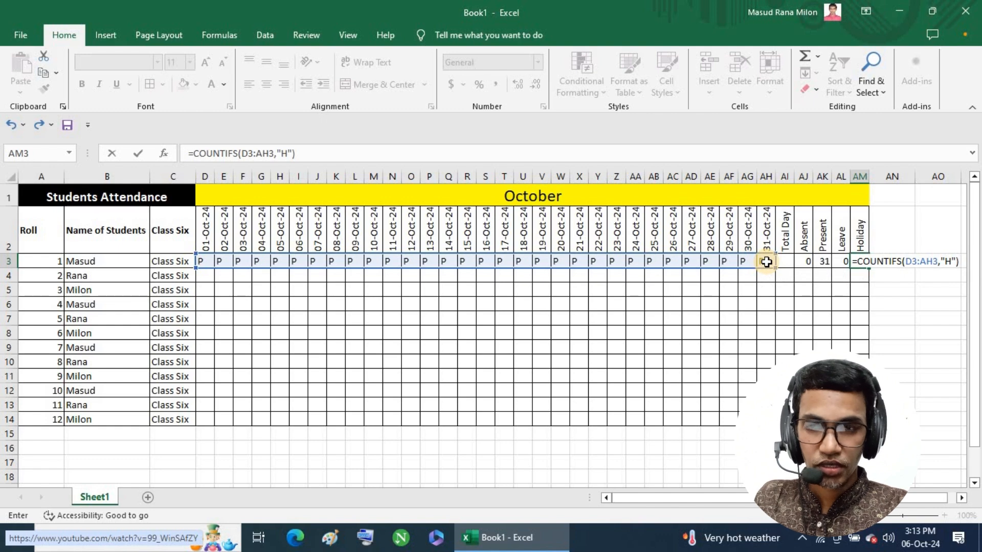
key(Return)
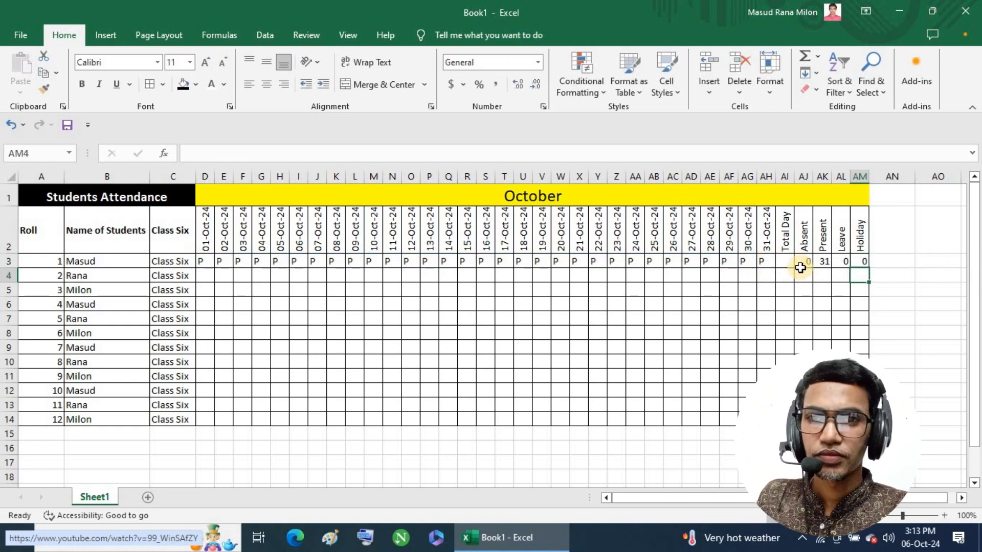
- Enter the formula =AJ3+AK3+AL3+AM3 in AI3 to total the absent, present, leave and holiday days of roll 1
click(787, 261)
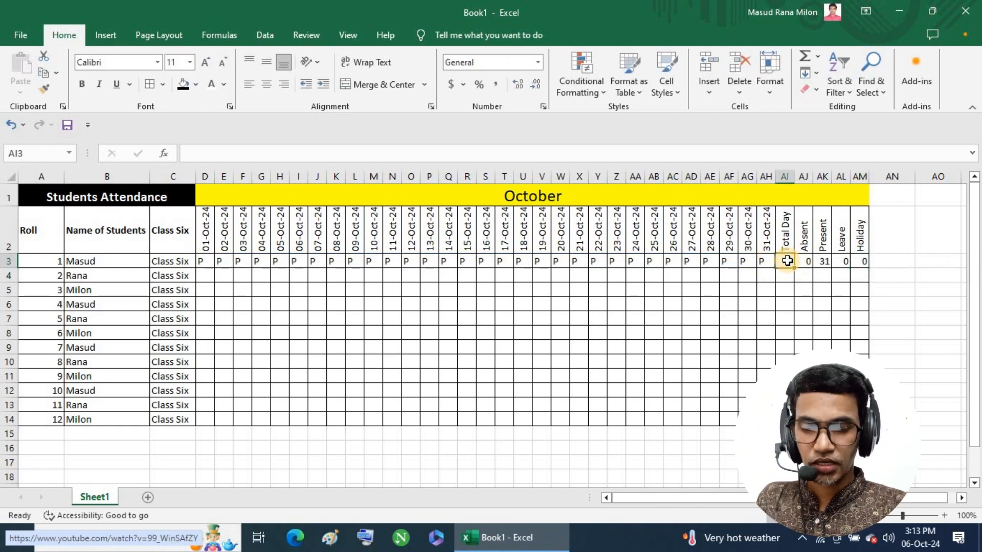
text(=)
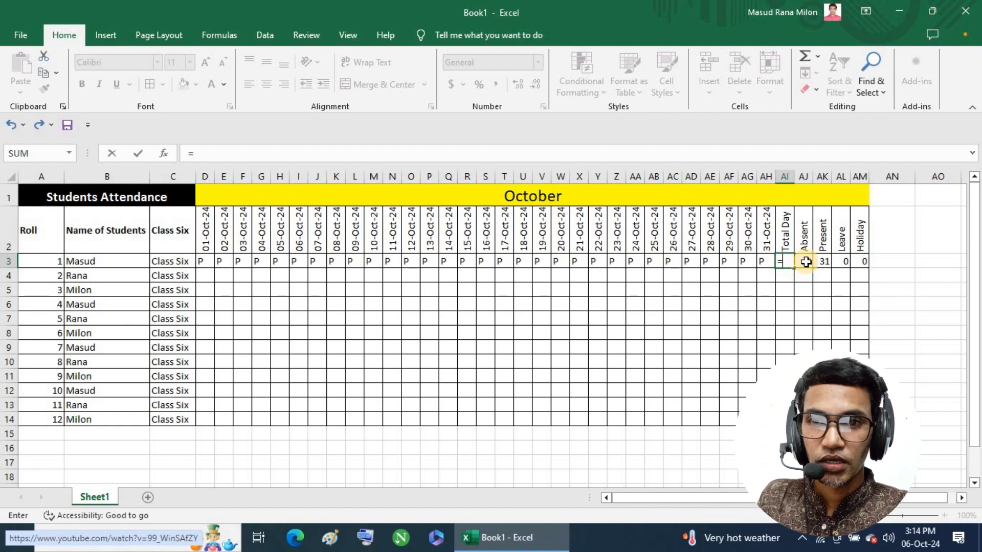
click(807, 262)
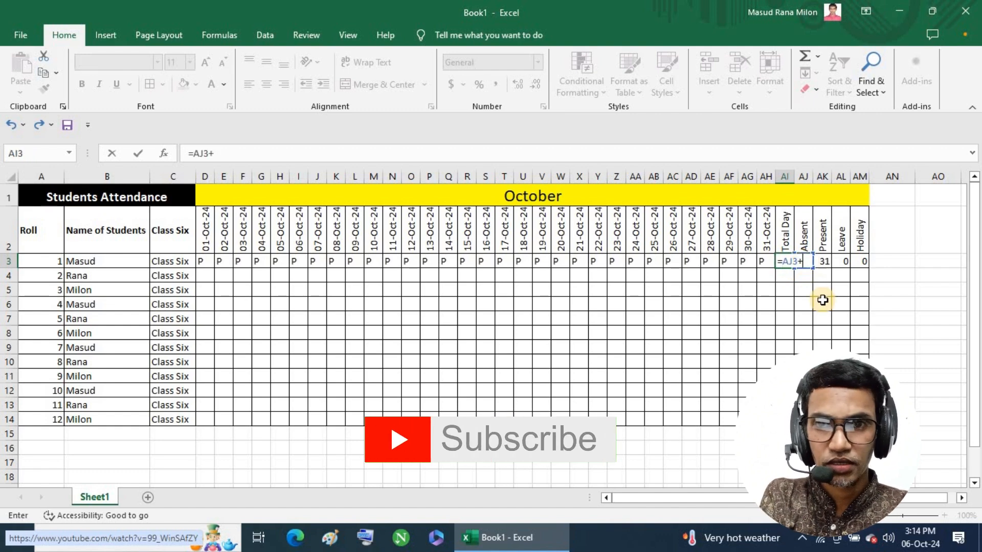
text(+)
click(825, 262)
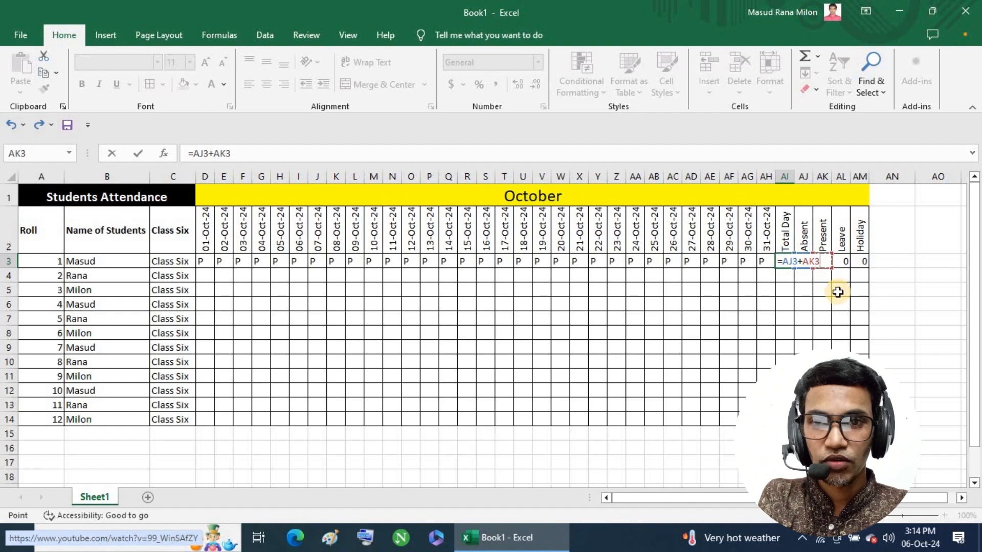
text(+)
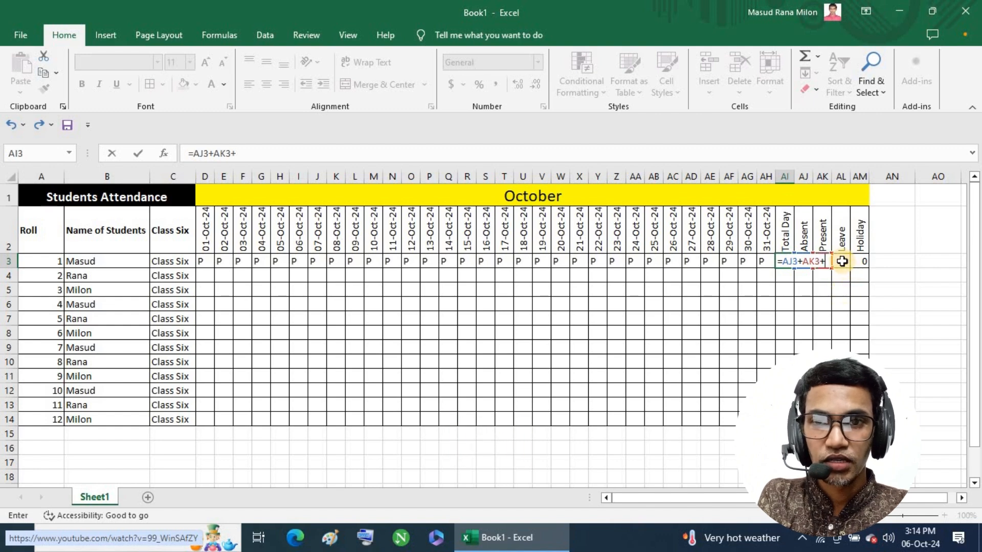
click(842, 261)
text(+)
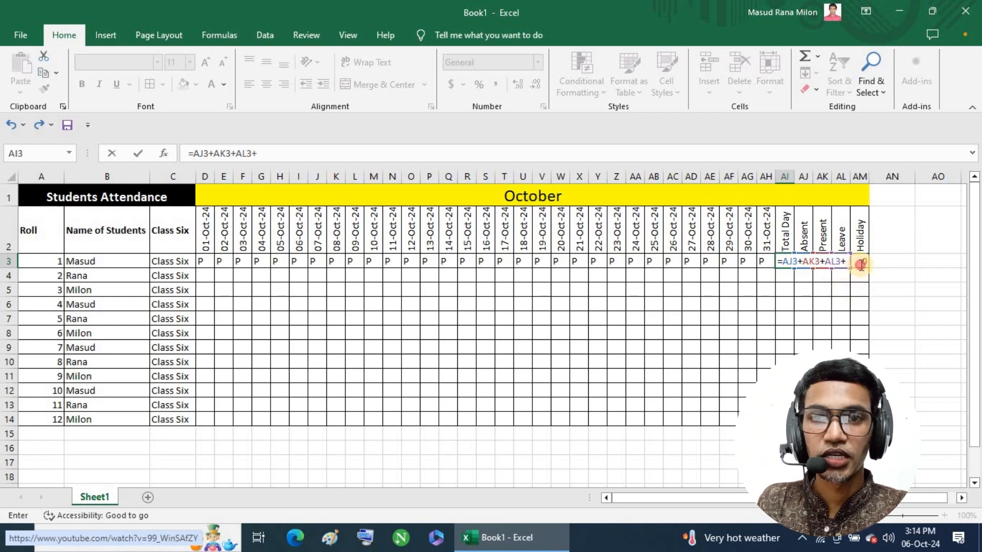
click(861, 262)
key(Return)
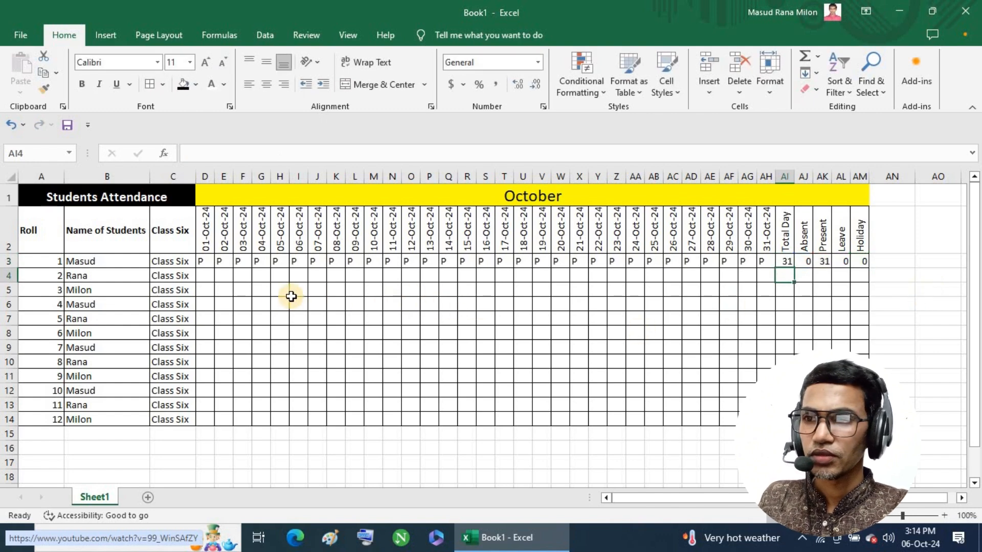
- Change roll 1's mark for 02-Oct-24 in E3 to A
click(207, 261)
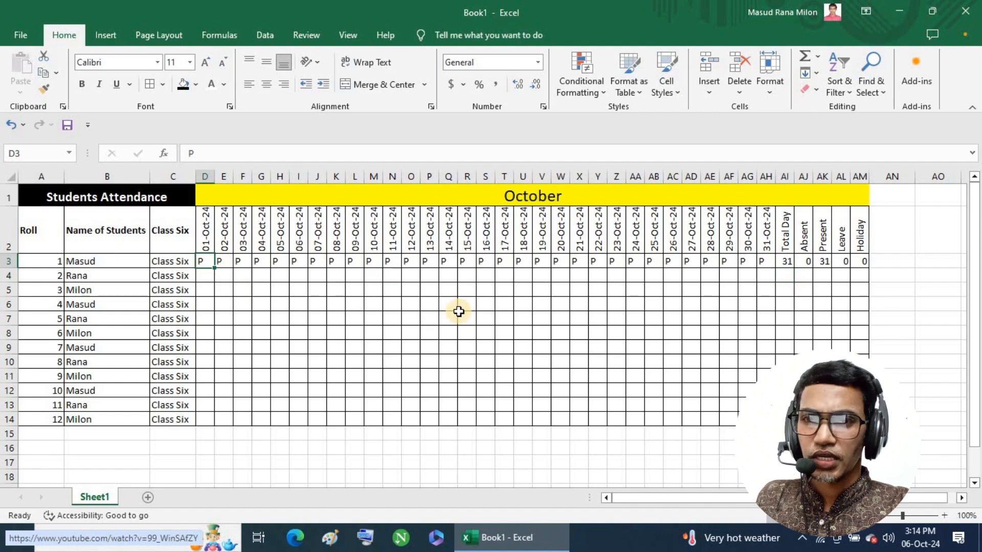
click(223, 262)
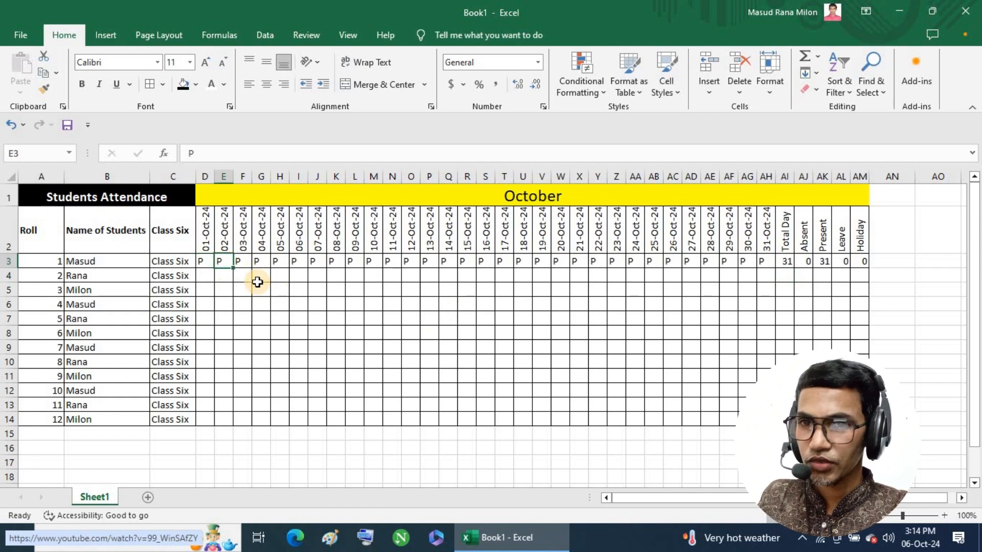
text(A)
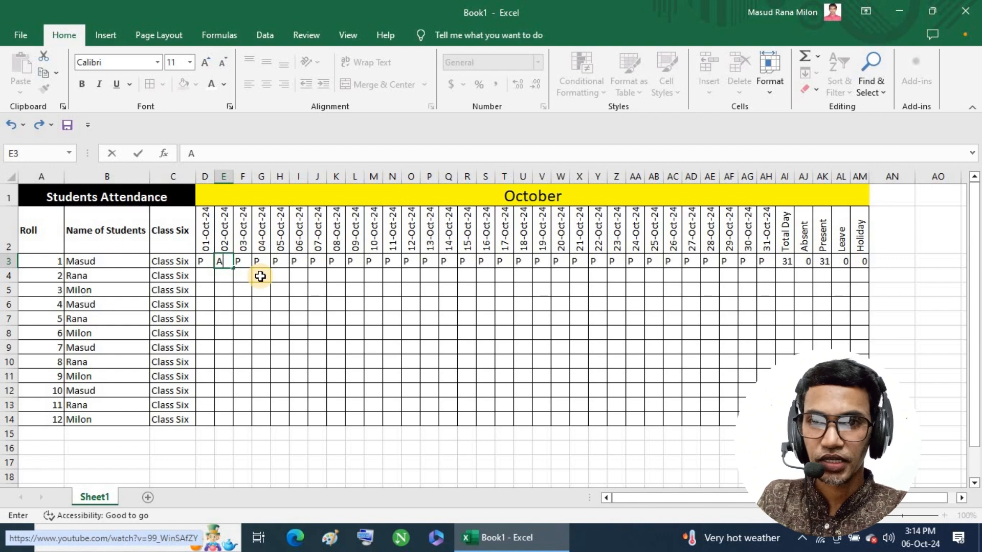
key(Return)
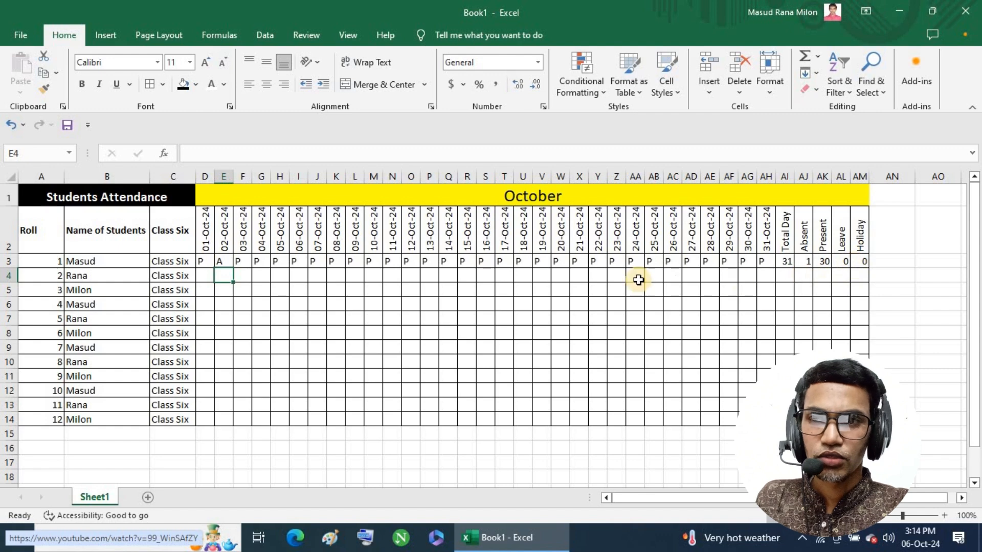
- Change roll 1's mark for 14-Oct-24 in Q3 to L and for 20-Oct-24 in W3 to H
click(450, 261)
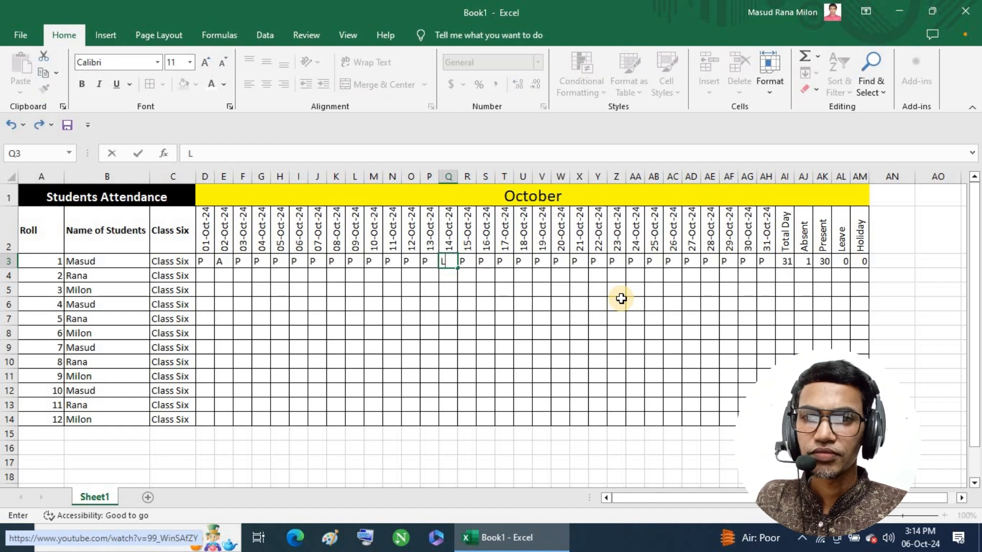
key(Return)
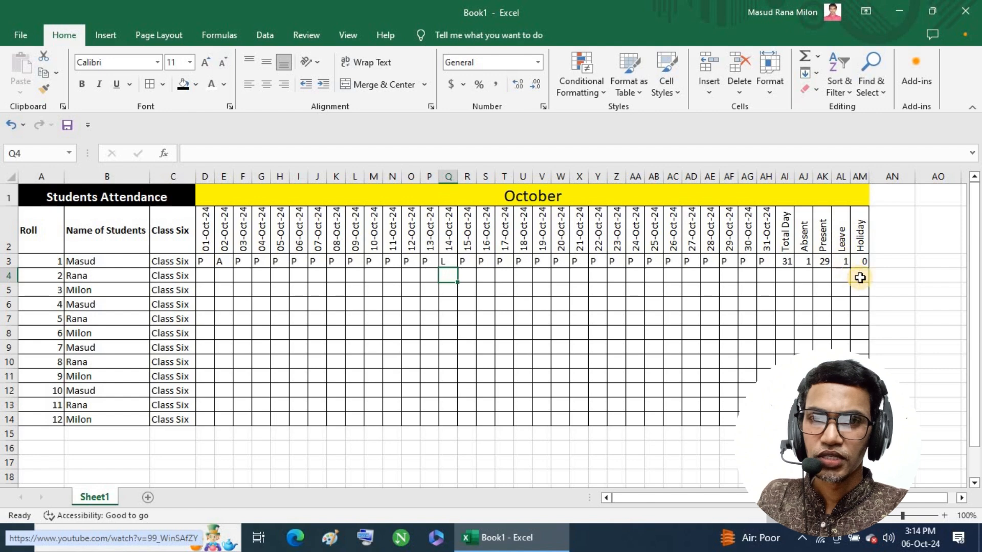
click(559, 261)
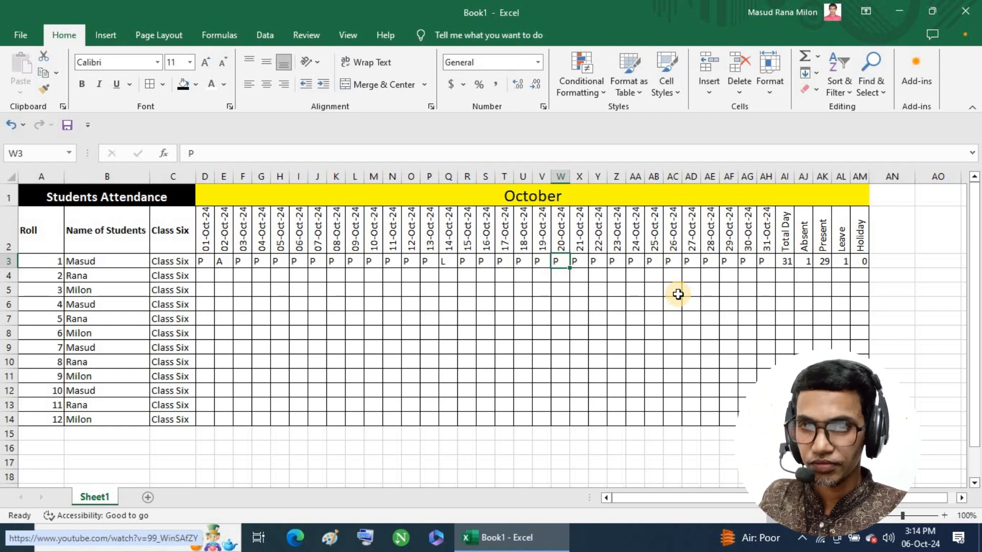
text(H)
key(Return)
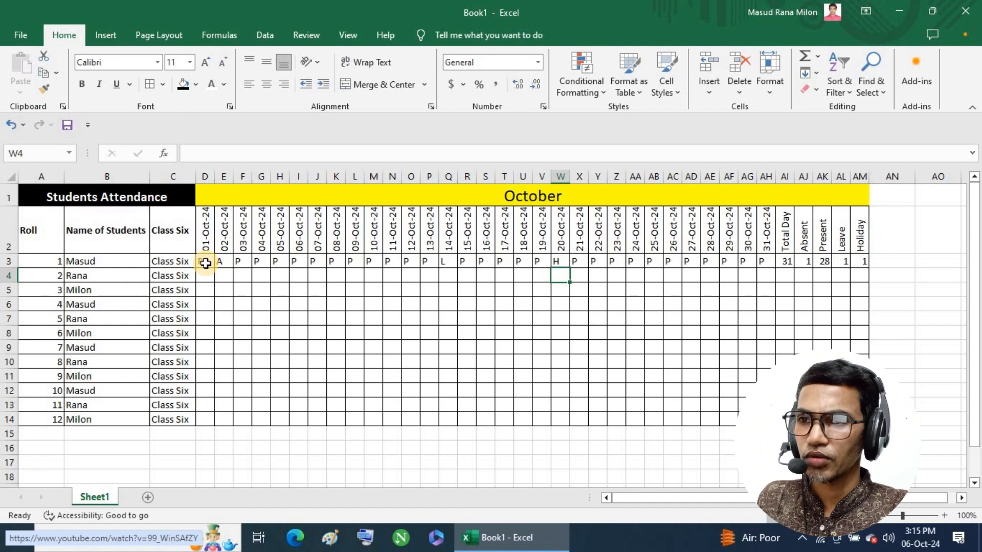
- Fill roll 1's marks and total formulas in D3:AM3 down through row 14 for all remaining students
drag(205, 263, 759, 262)
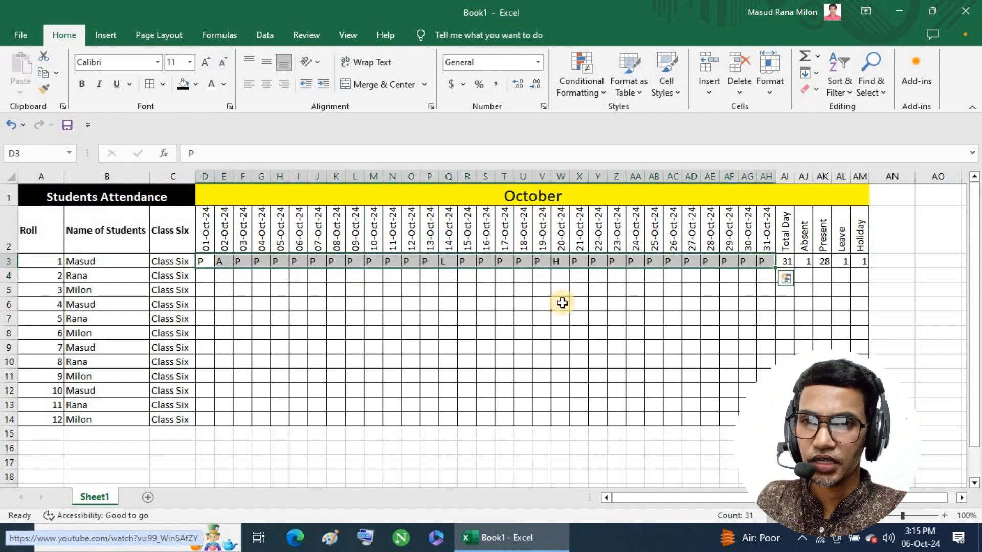
click(535, 320)
drag(200, 262, 869, 437)
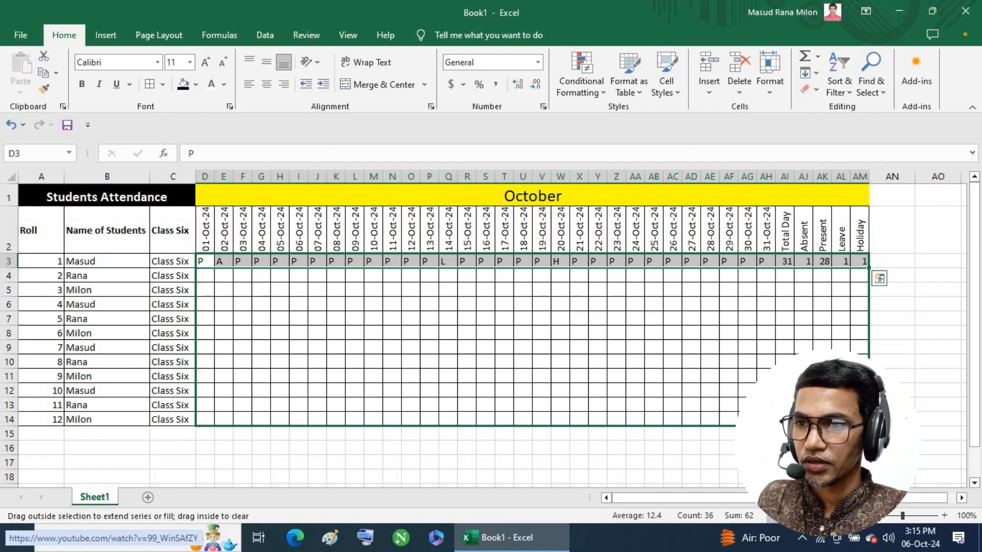
drag(869, 267, 869, 420)
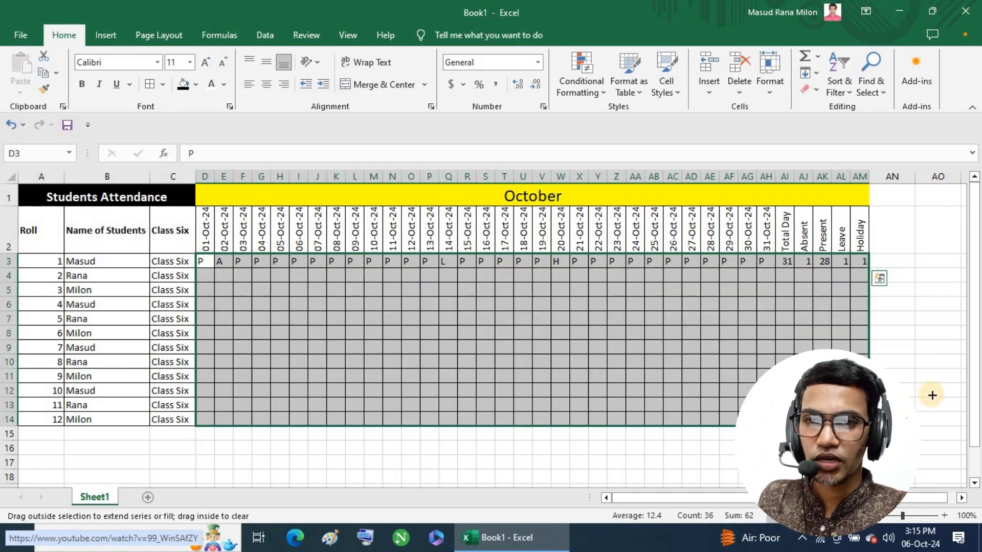
drag(932, 395, 930, 389)
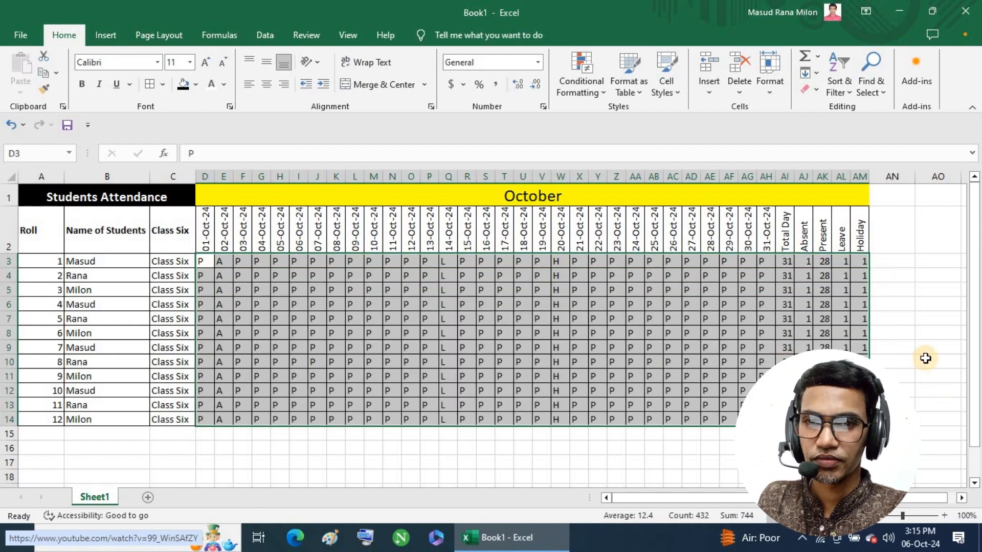
click(634, 306)
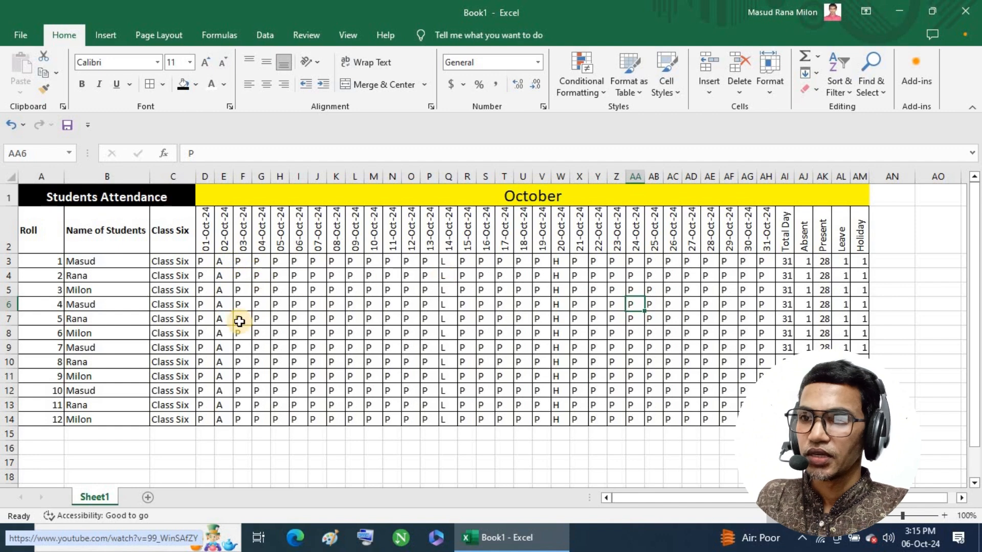